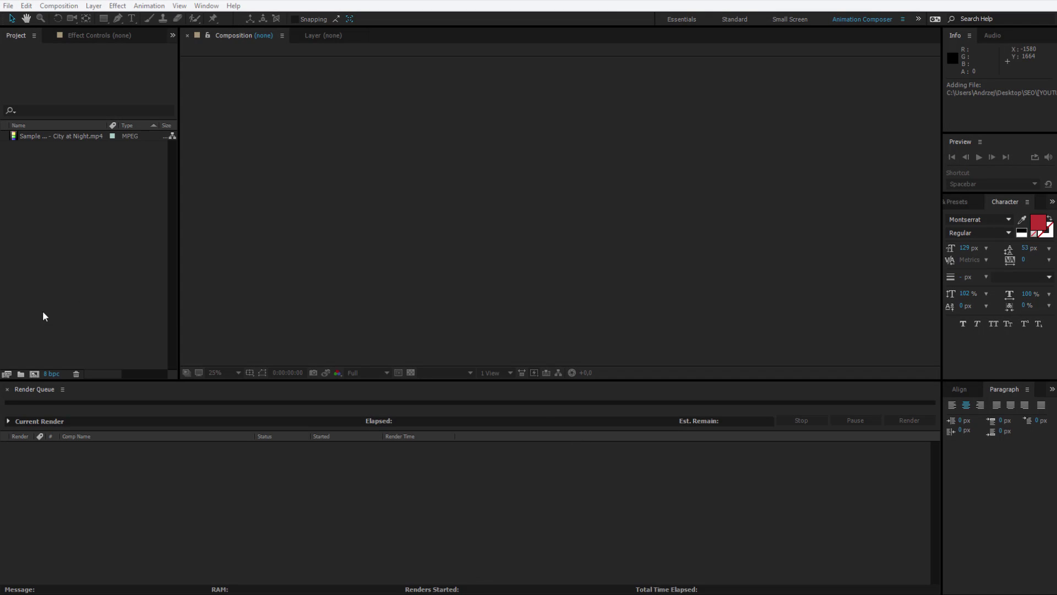
- Create Comp 1 and add a full-frame black solid layer
click(34, 375)
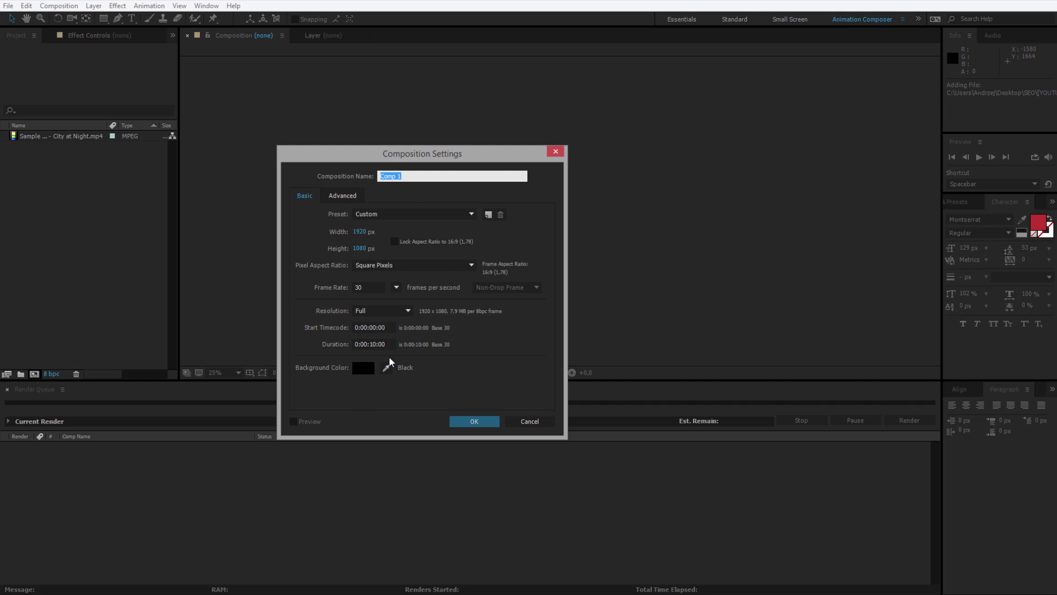
click(474, 421)
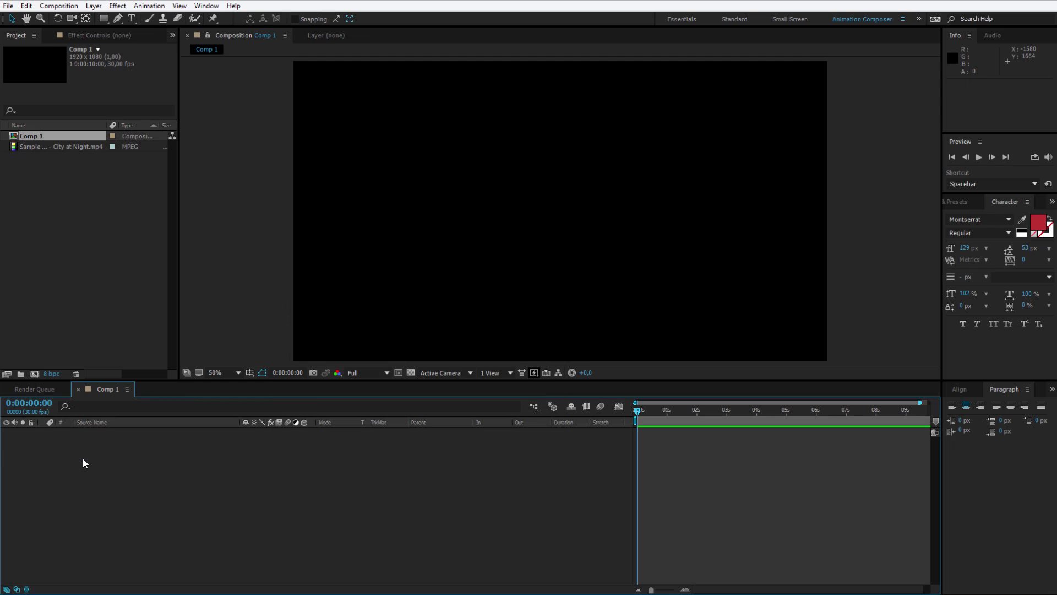
right_click(85, 460)
mouse_move(141, 467)
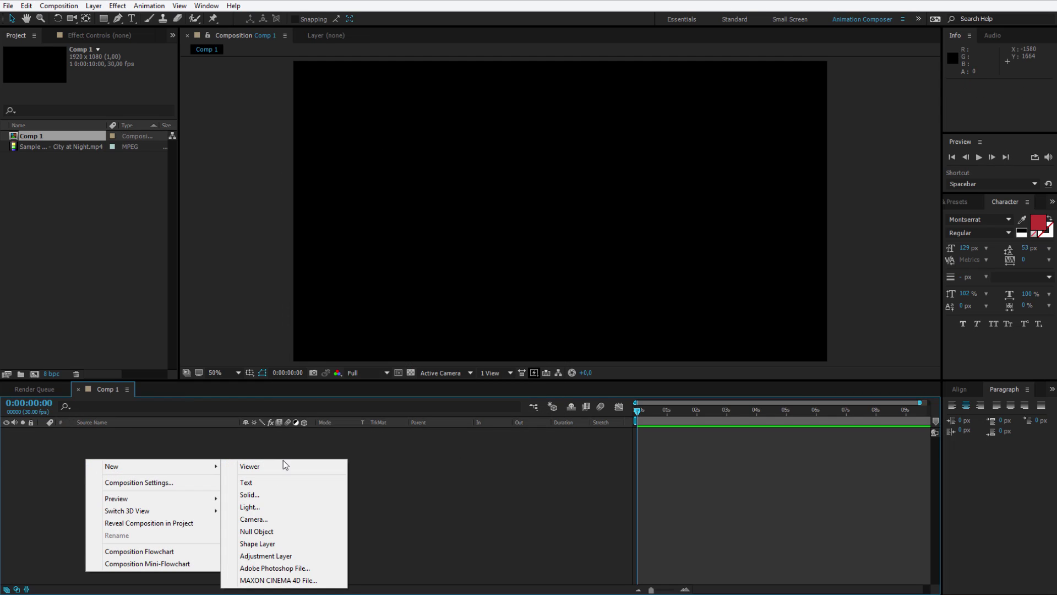
click(267, 496)
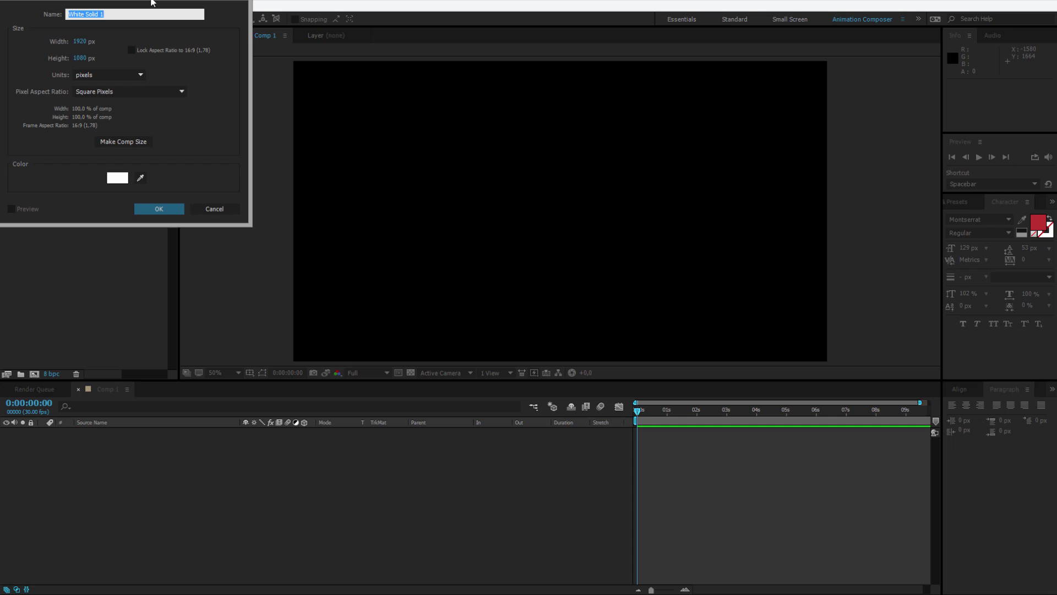
drag(152, 2, 527, 157)
click(507, 344)
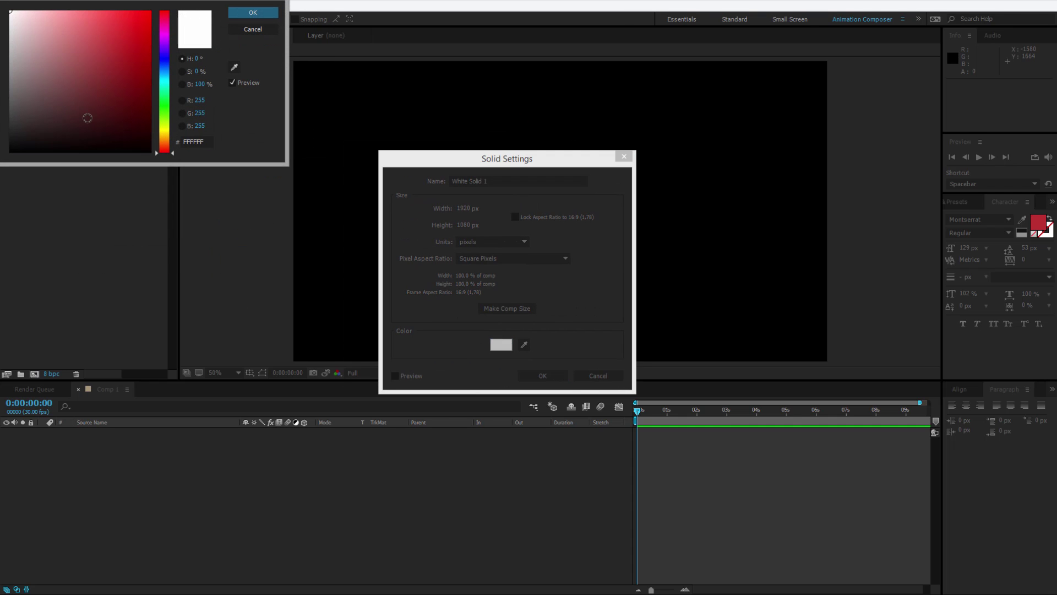
drag(87, 117, 10, 151)
key(Return)
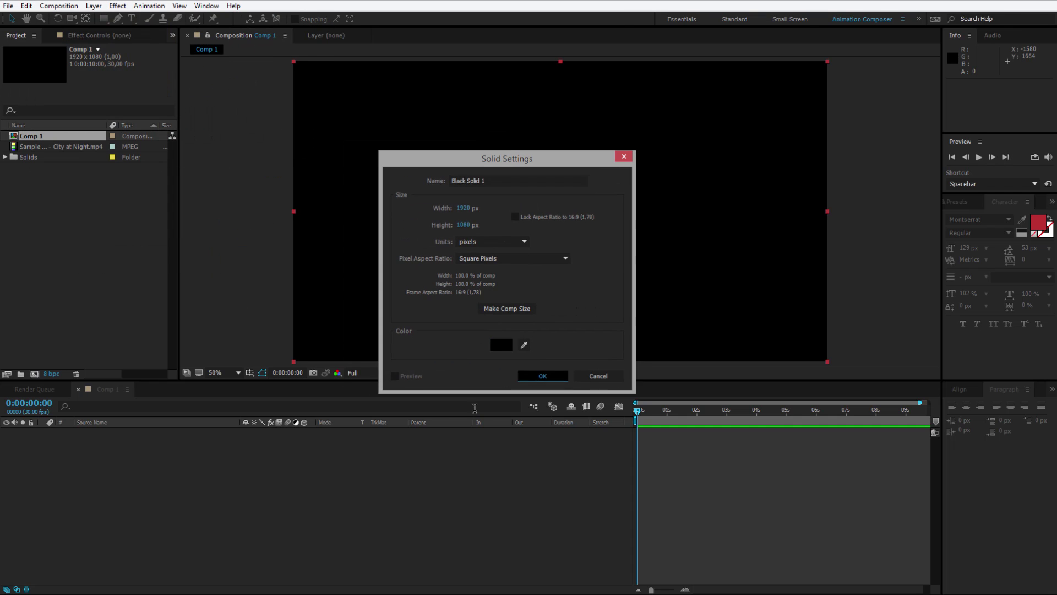
click(529, 375)
- Add a second full-frame solid coloured FFFFFF (white) above the black one
right_click(121, 469)
mouse_move(141, 470)
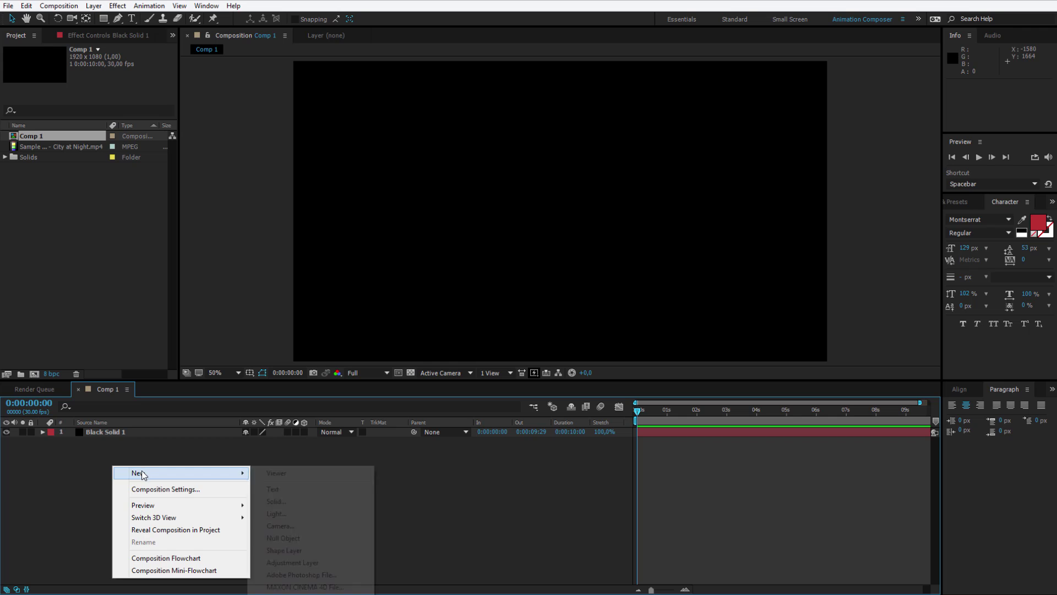
click(299, 498)
click(503, 348)
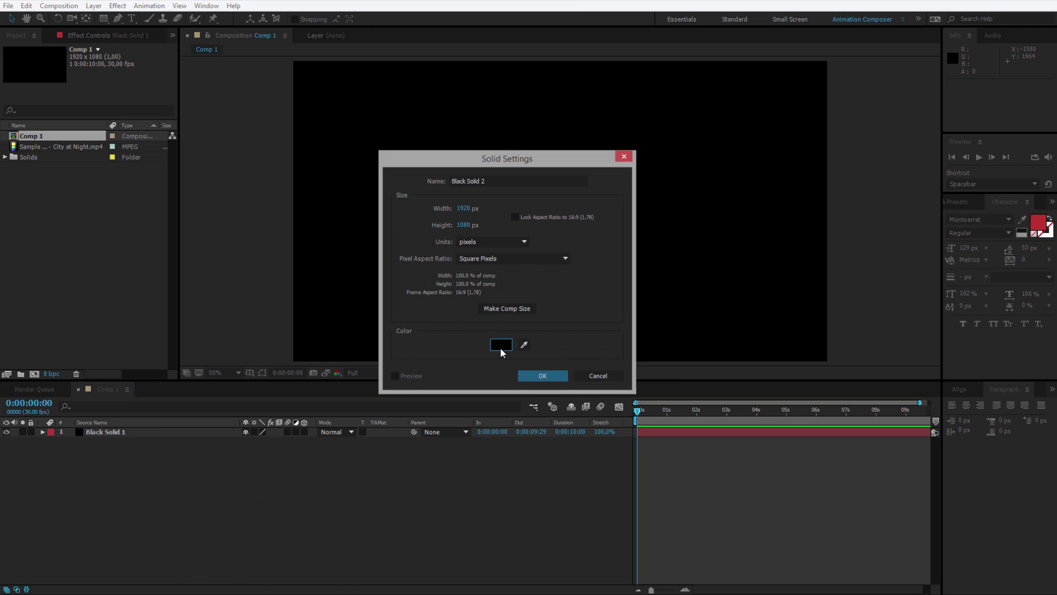
text(FFFFFF)
key(Return)
click(532, 375)
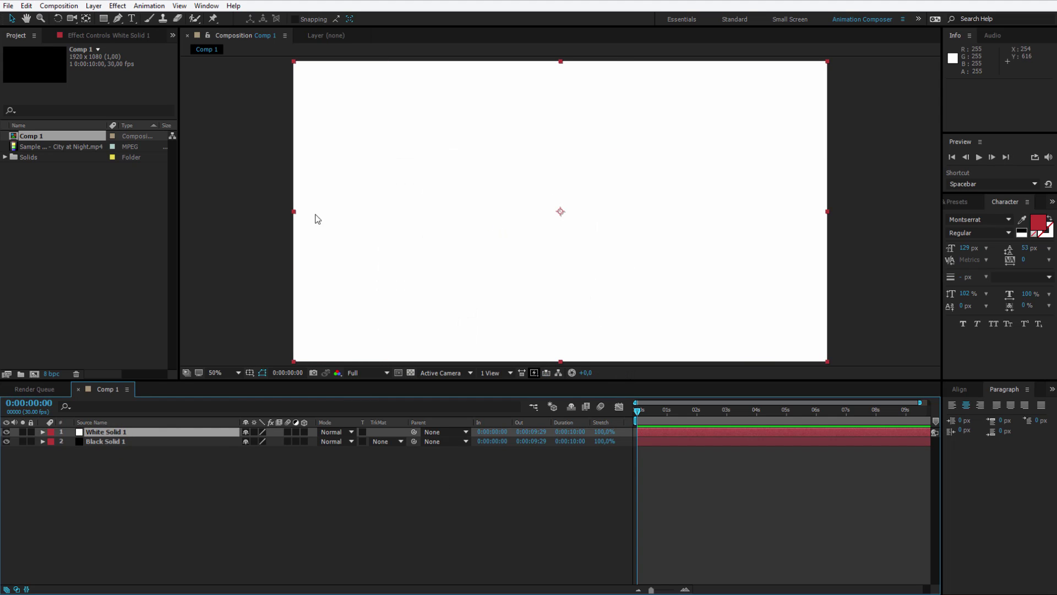
- Search Effects & Presets for 'film' and apply CC Burn Film to White Solid 1
click(206, 6)
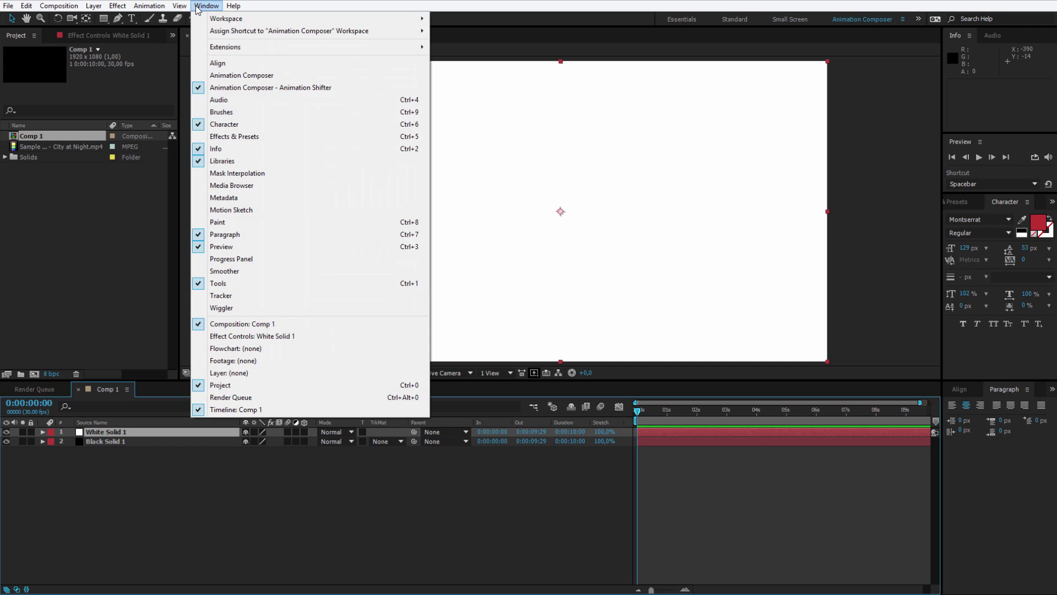
click(266, 138)
text(film)
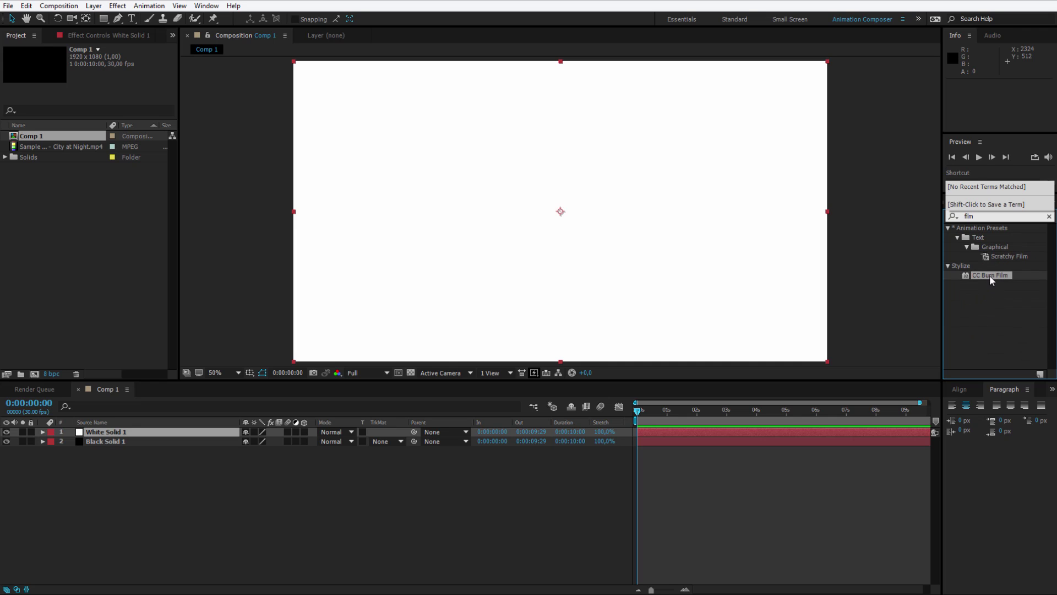
double_click(990, 275)
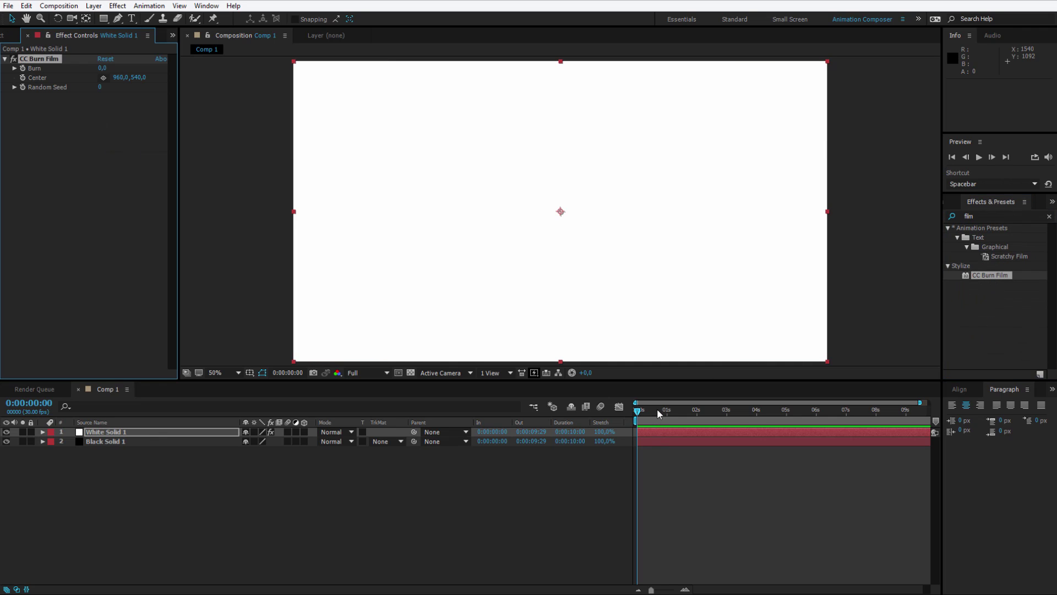
drag(658, 409, 633, 416)
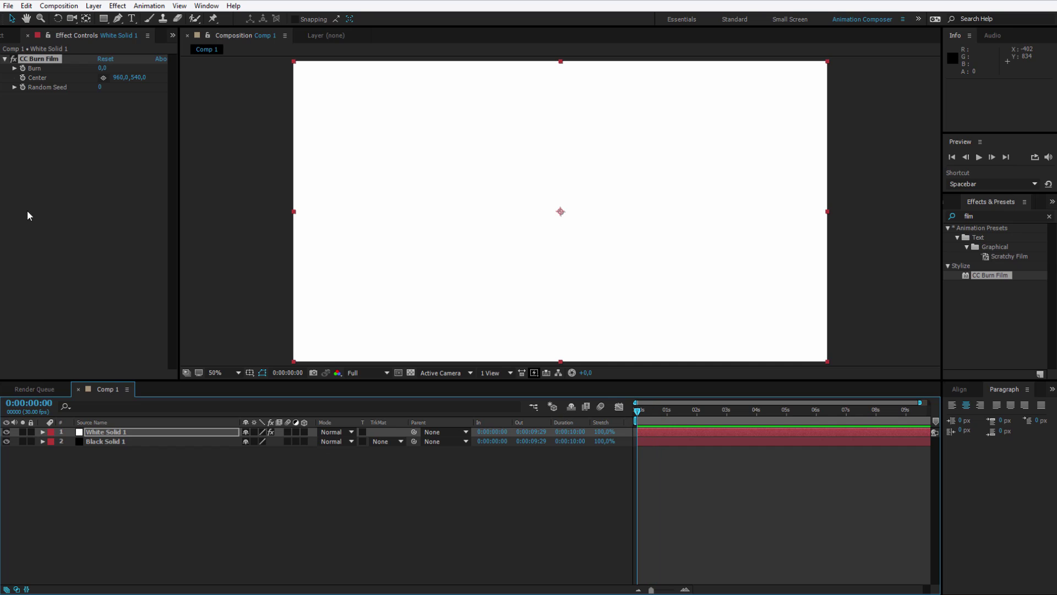
- Keyframe Burn at 0 at 0 s and 100 at 1 s, then park the time at 4 s
click(22, 69)
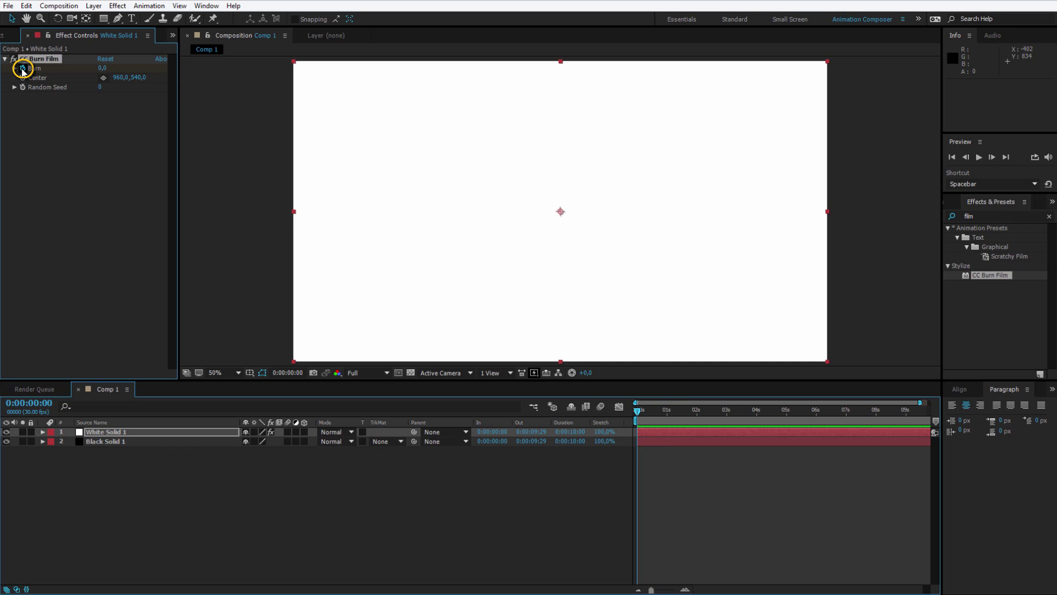
click(665, 412)
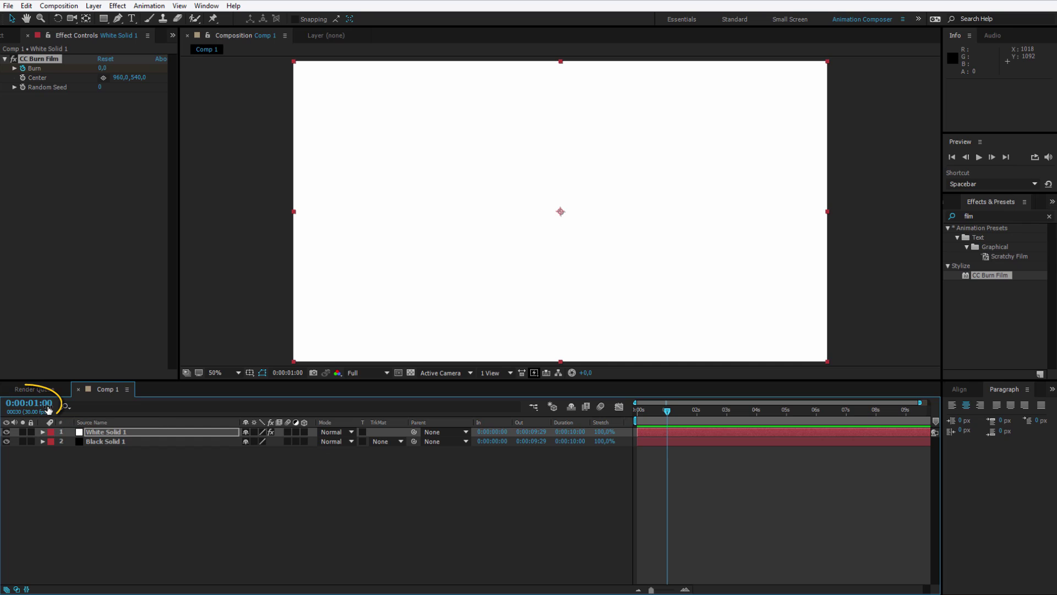
drag(53, 407, 54, 408)
drag(101, 70, 150, 66)
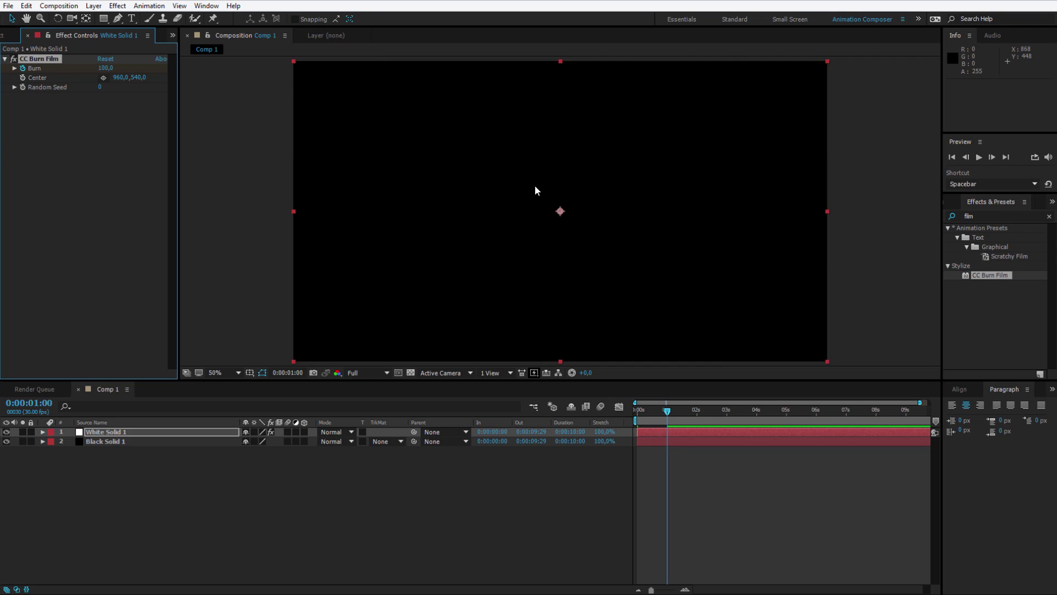
drag(705, 409, 786, 411)
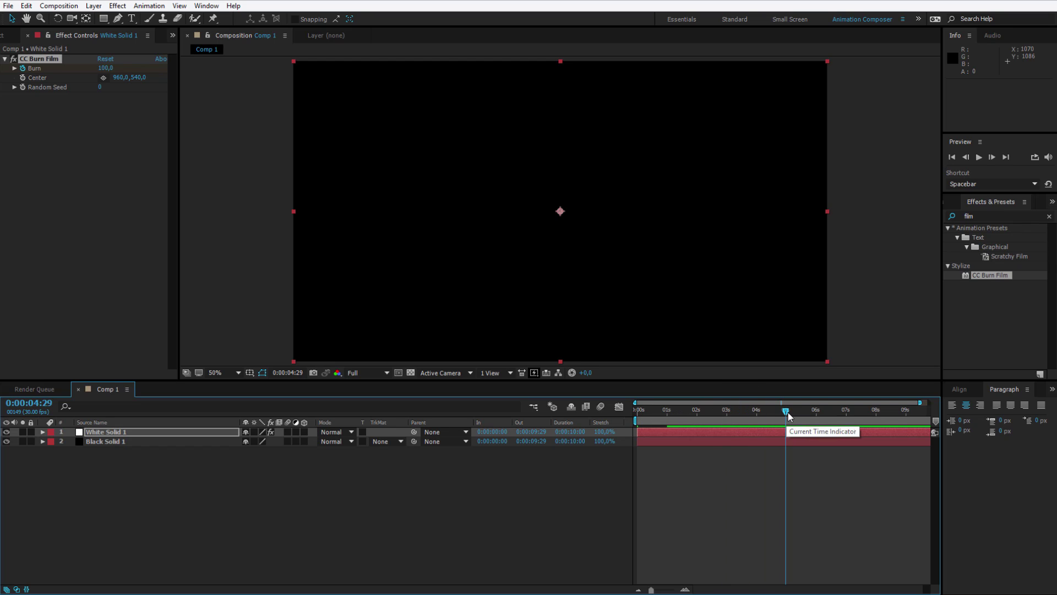
drag(788, 412, 757, 413)
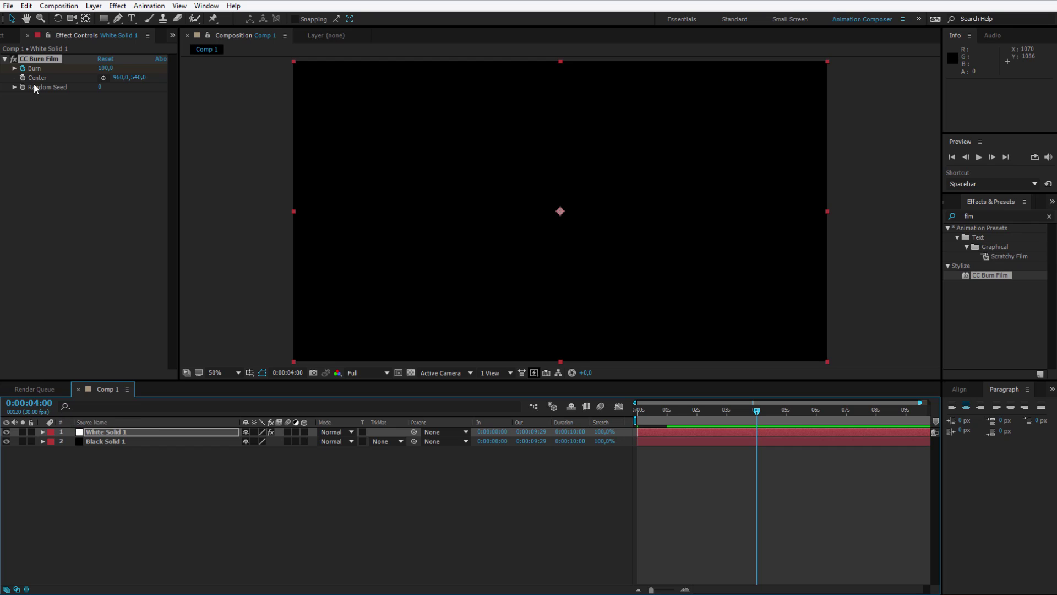
- Reveal White Solid 1's keyframes and add a Burn keyframe at 4 s holding 100
click(132, 488)
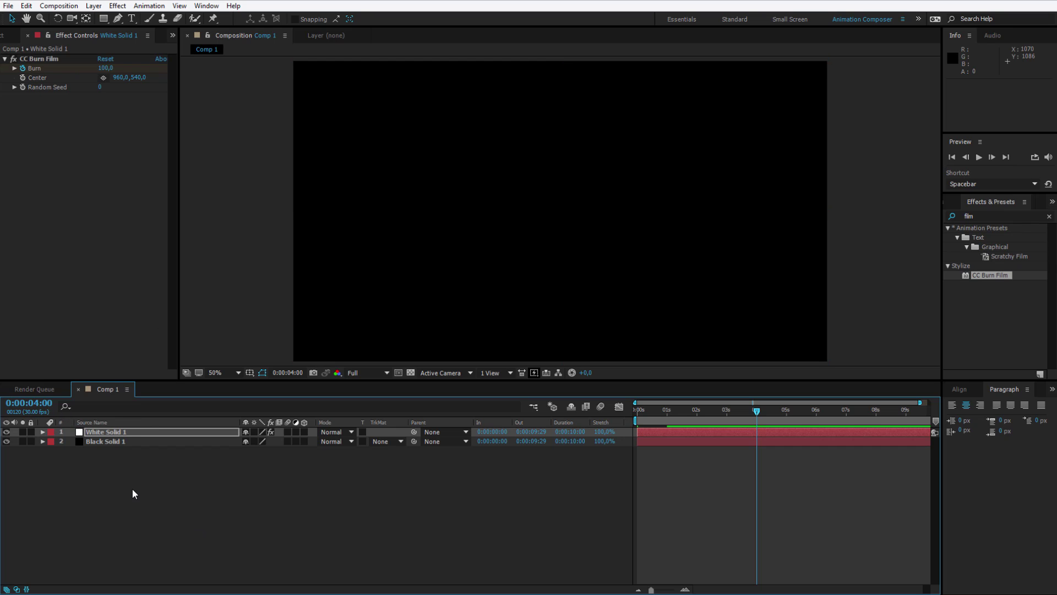
click(112, 434)
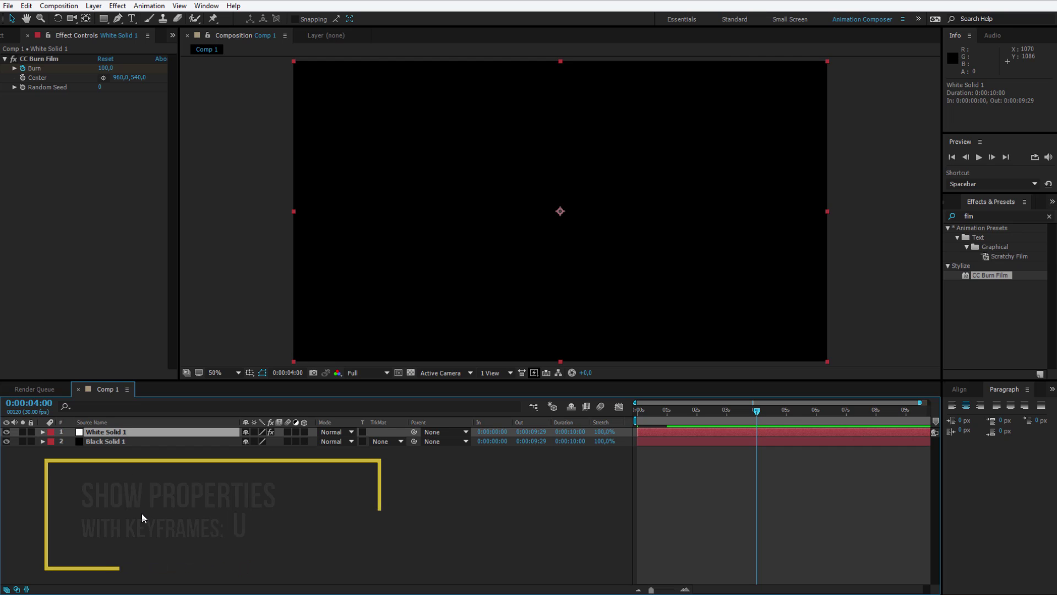
key(u)
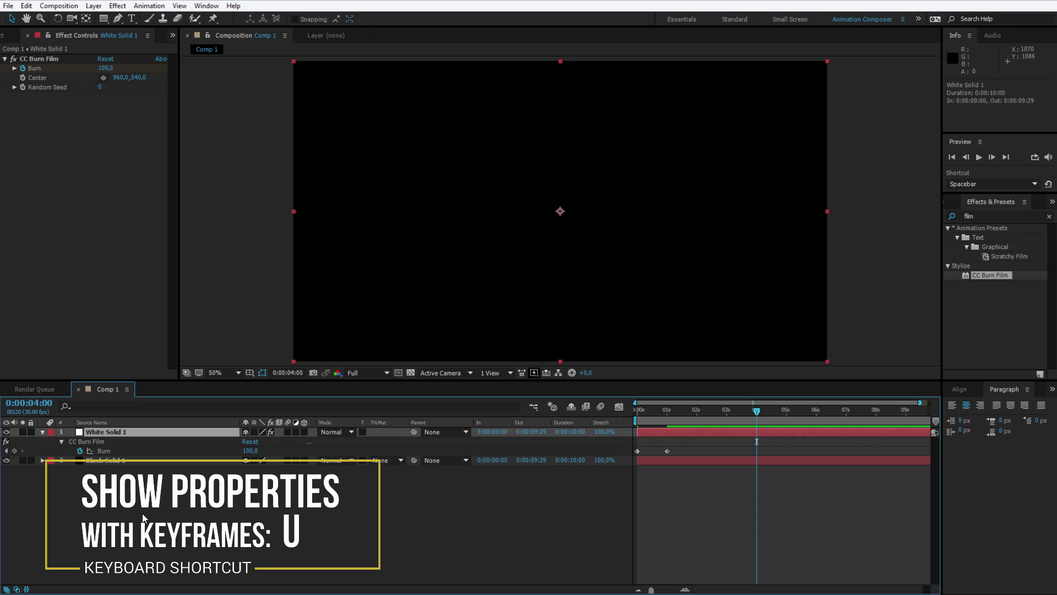
click(16, 450)
click(15, 451)
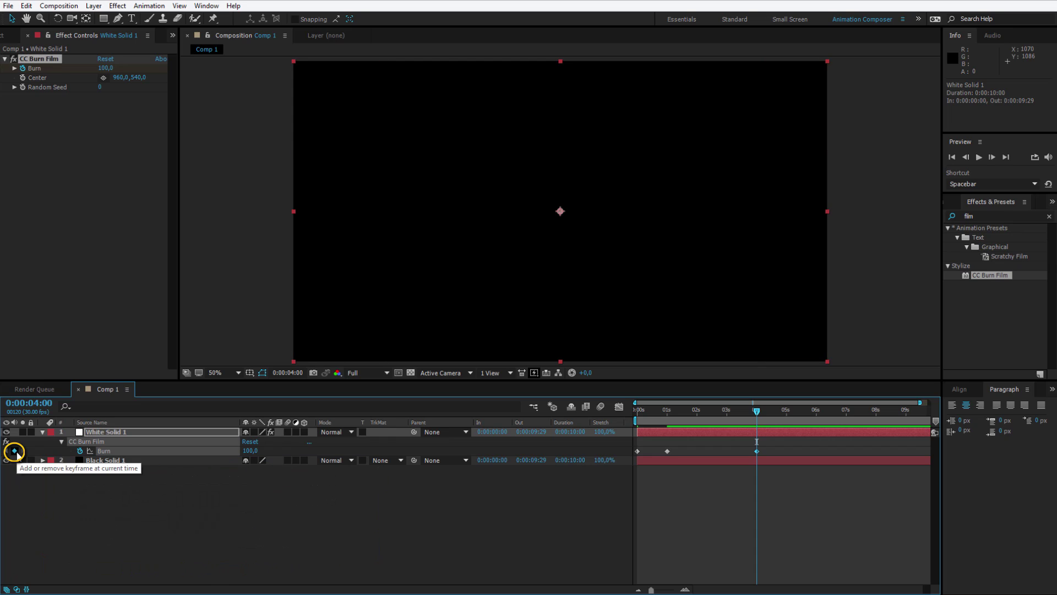
click(779, 444)
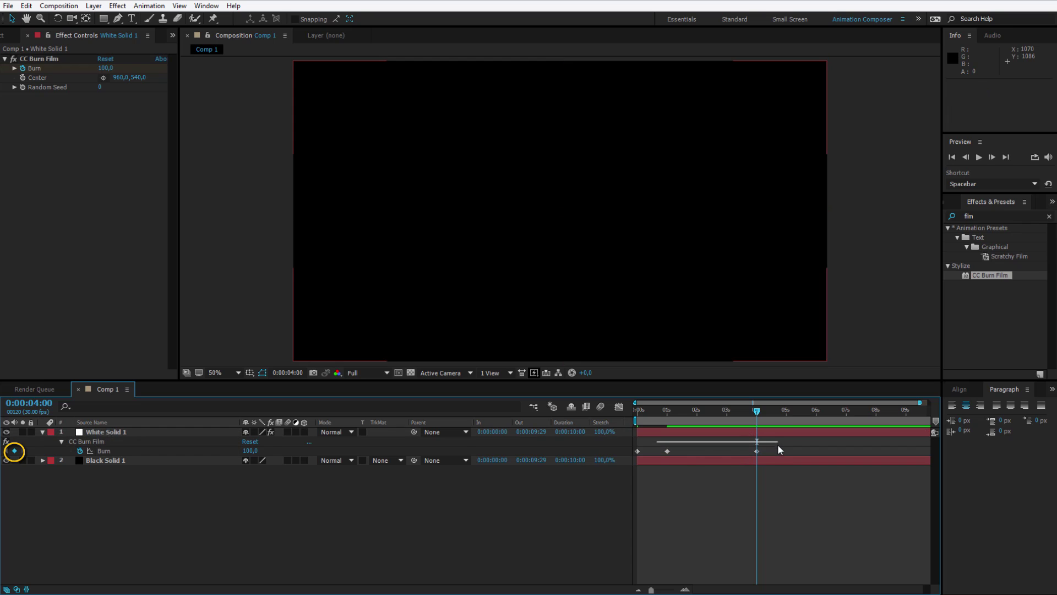
drag(779, 443, 655, 461)
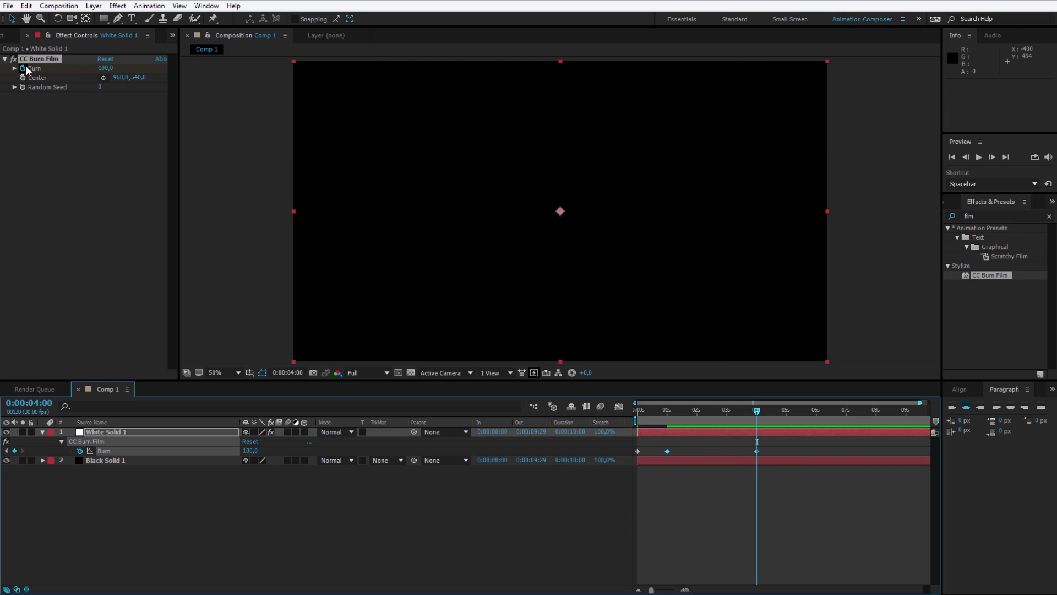
- Set Burn back to 0 at 5 s and return the time to the start
drag(764, 412, 788, 415)
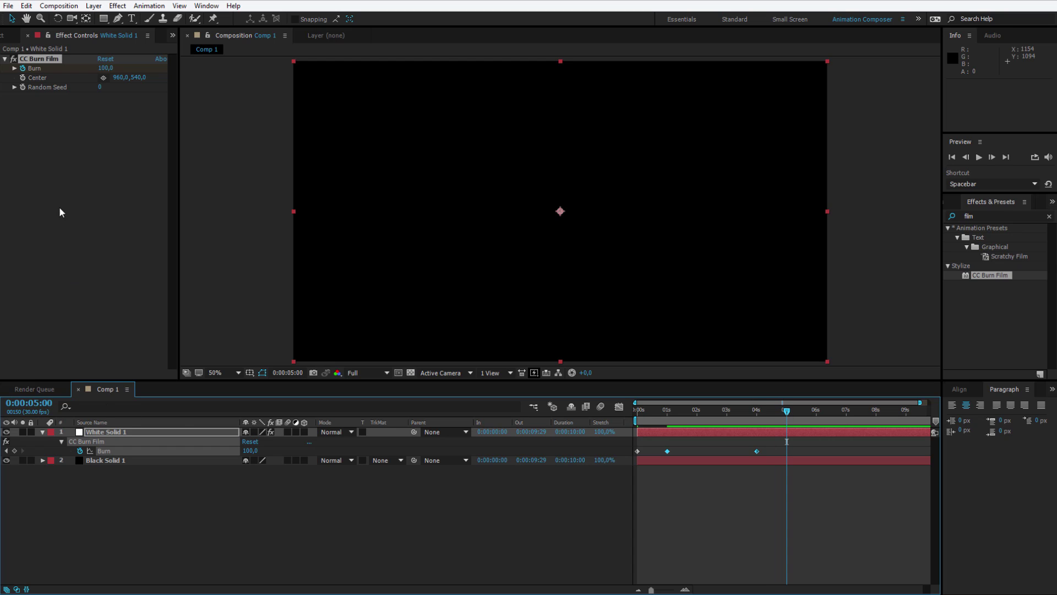
click(78, 137)
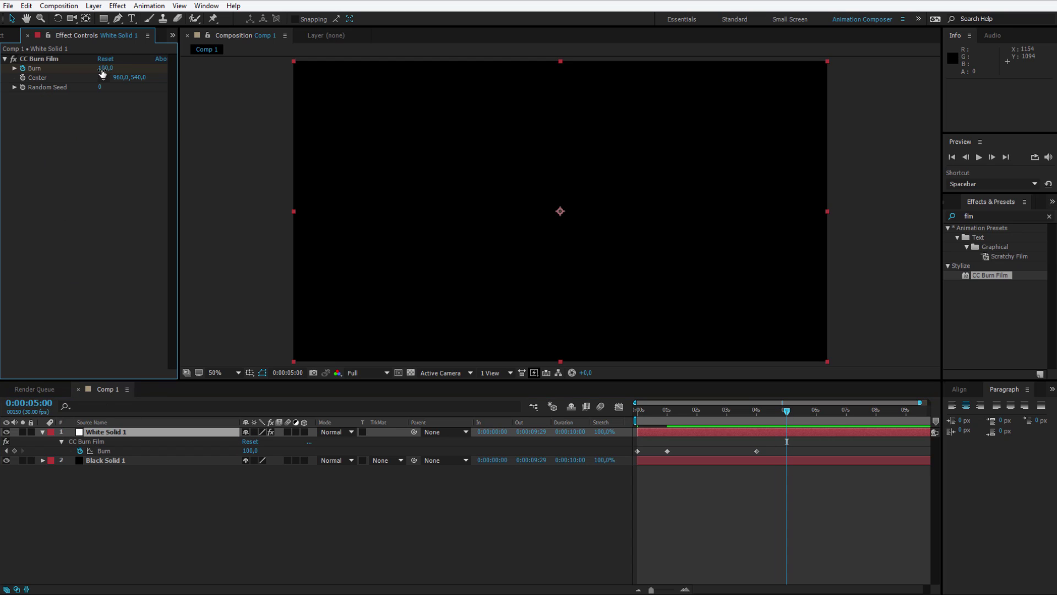
drag(102, 74, 50, 72)
mouse_move(651, 412)
mouse_down()
mouse_move(611, 412)
mouse_move(793, 417)
mouse_up()
click(199, 524)
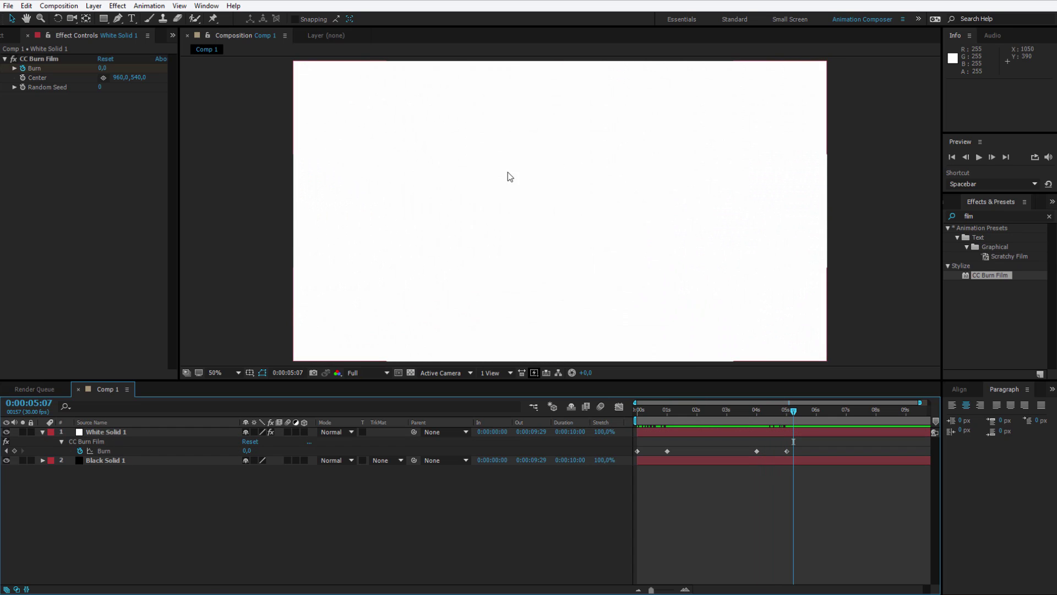
- Precompose White Solid 1 and Black Solid 1 into 'Matte revealer', then close its timeline
click(112, 432)
shift+click(114, 461)
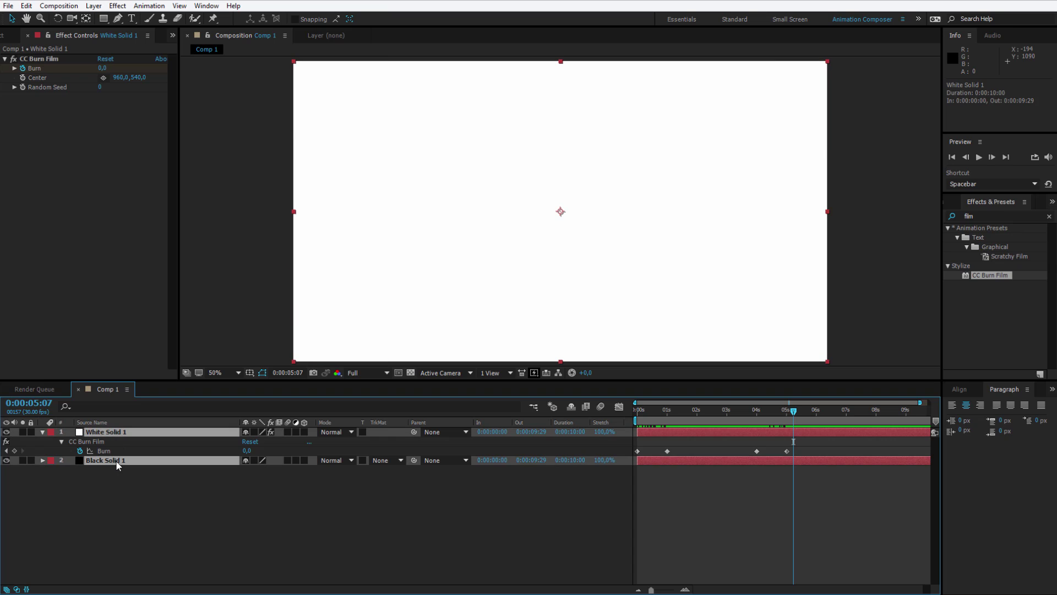
right_click(114, 462)
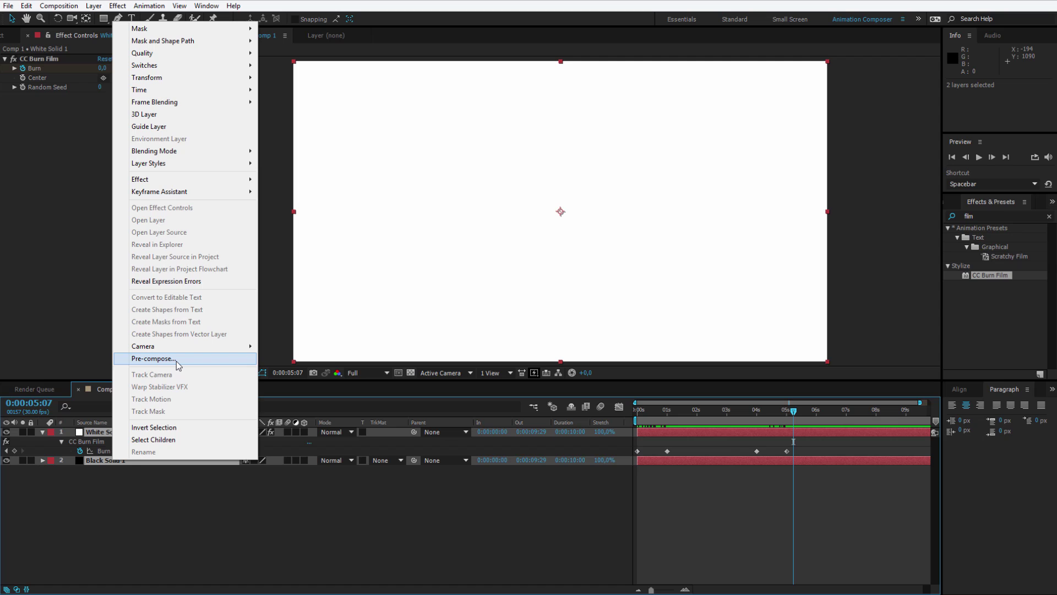
click(420, 358)
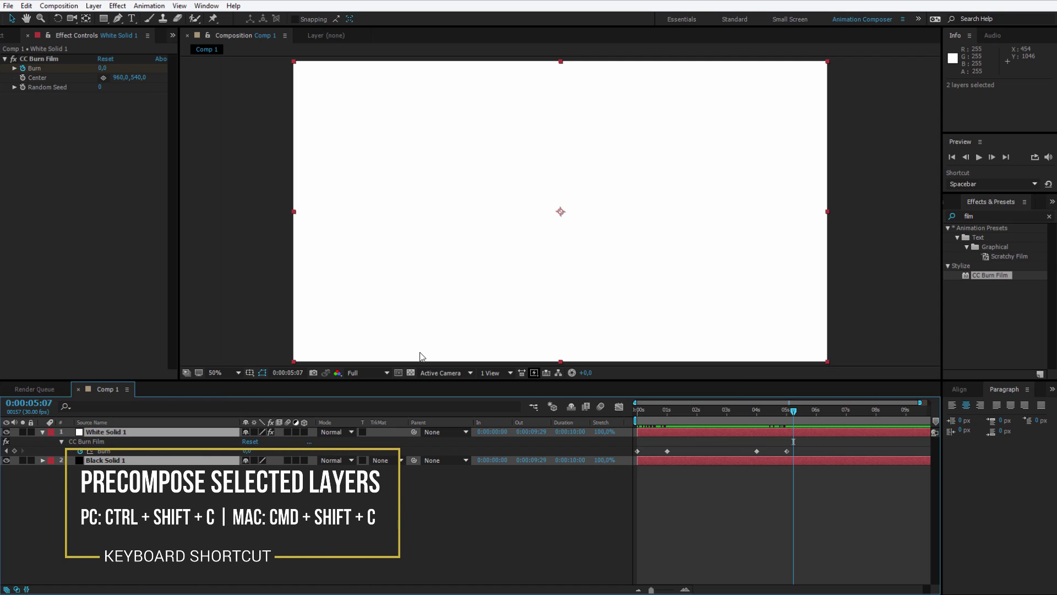
key(ctrl+shift+c)
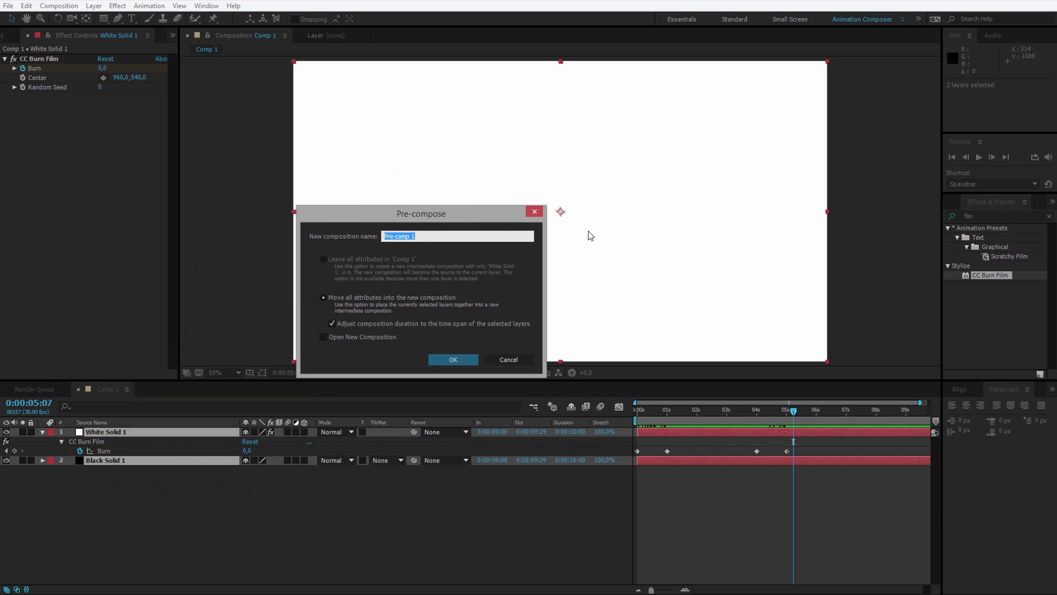
text(Matte revealer)
key(Return)
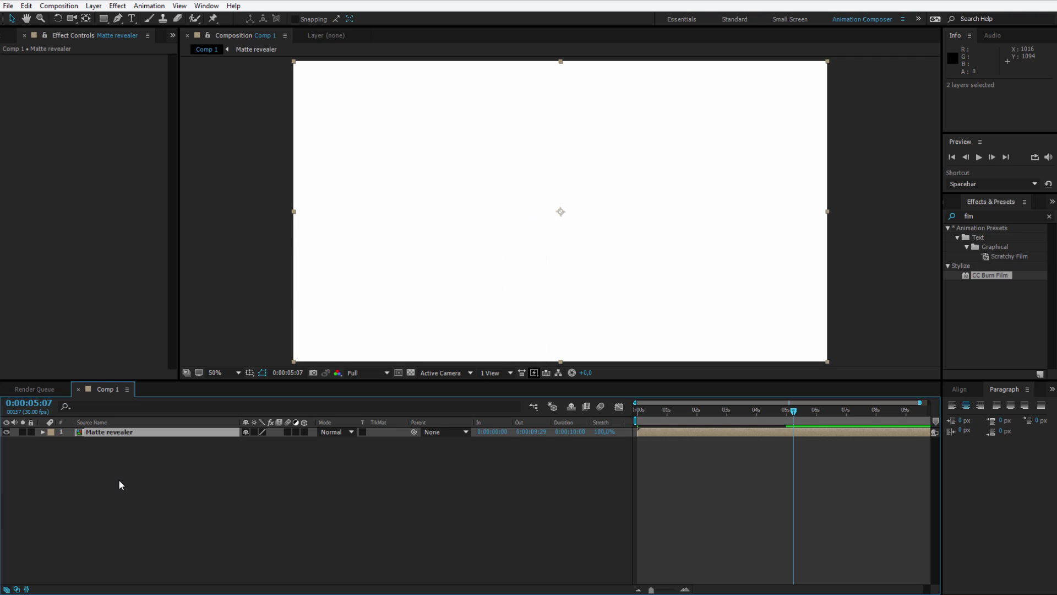
key(ctrl+z)
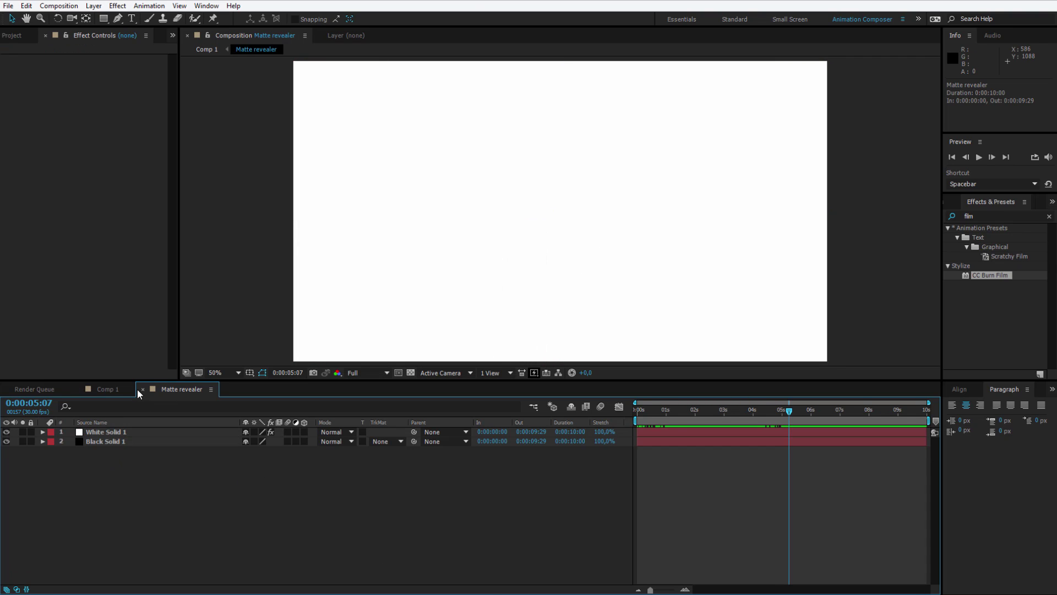
key(ctrl+shift+z)
click(26, 588)
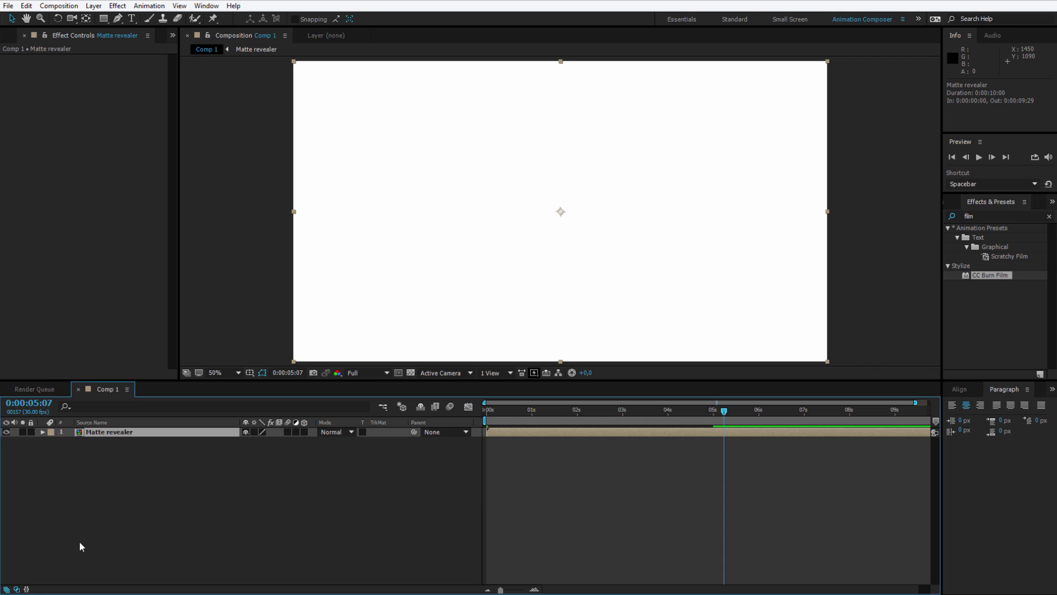
- Create a text layer reading 'TITLE HERE' in the comp centre
click(389, 334)
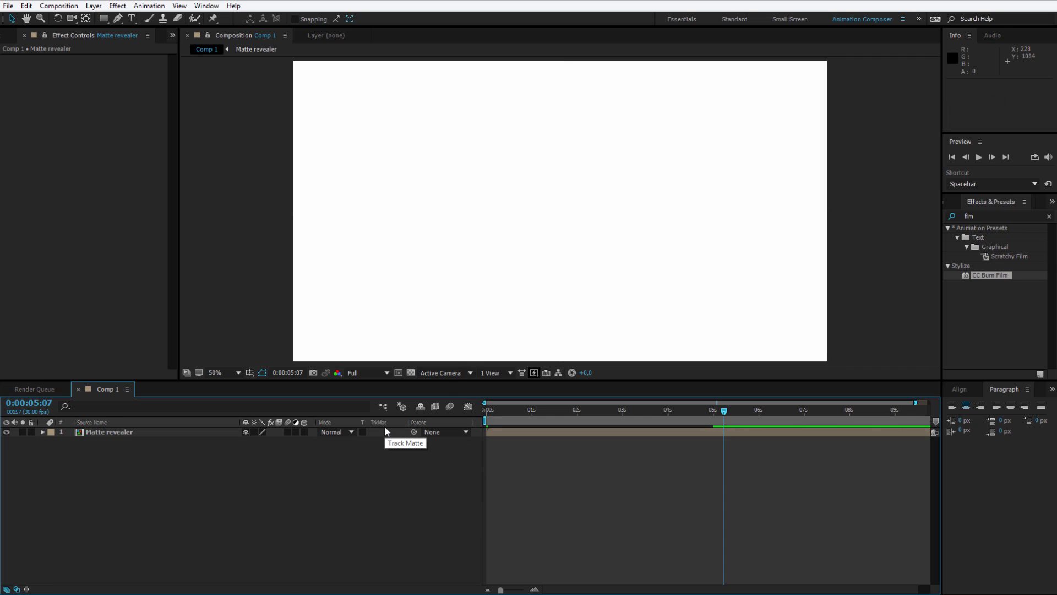
click(133, 21)
click(593, 296)
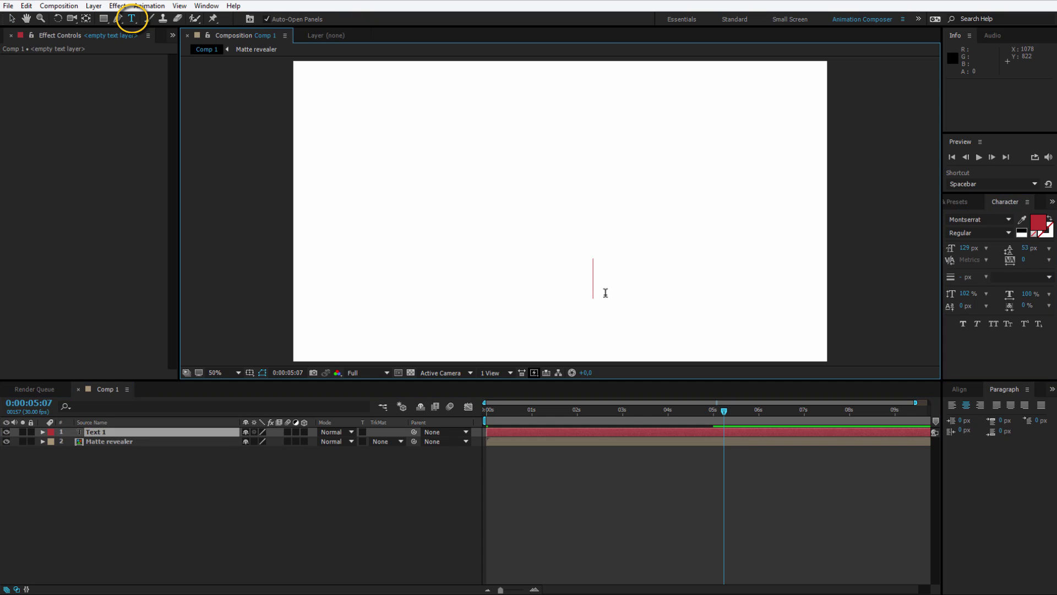
text(TITLE )
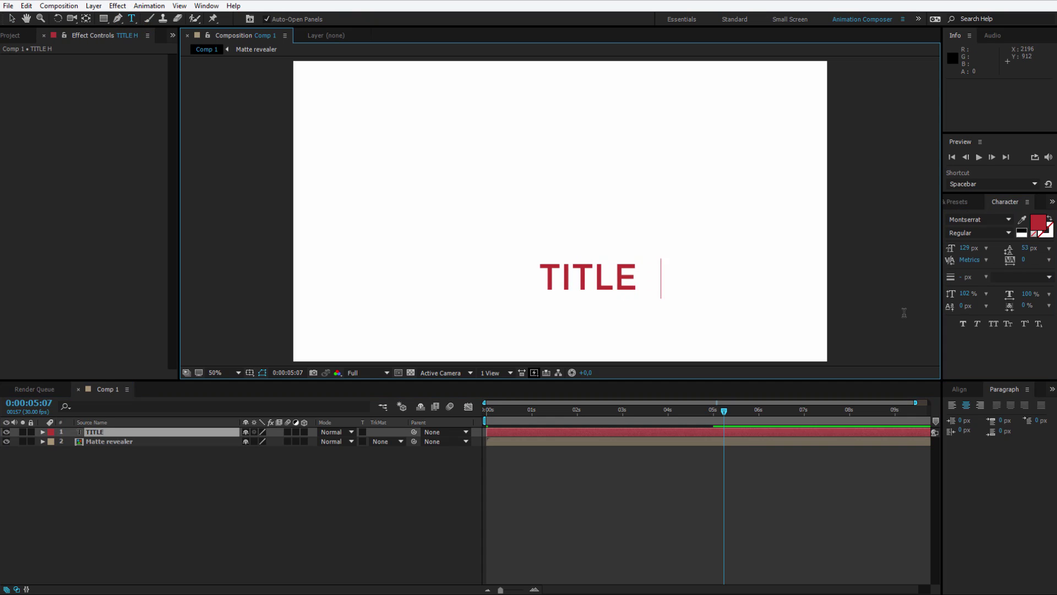
text(HERE)
- Set the title's font to Bebas and its fill colour to grey 9C9C9C
key(ctrl+a)
click(973, 220)
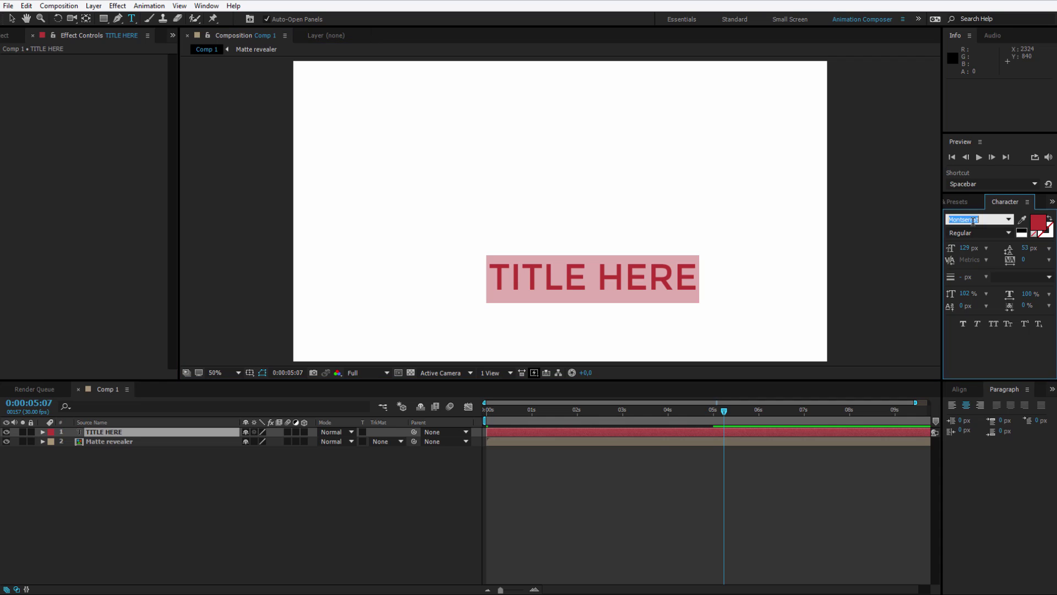
text(Bree Serif)
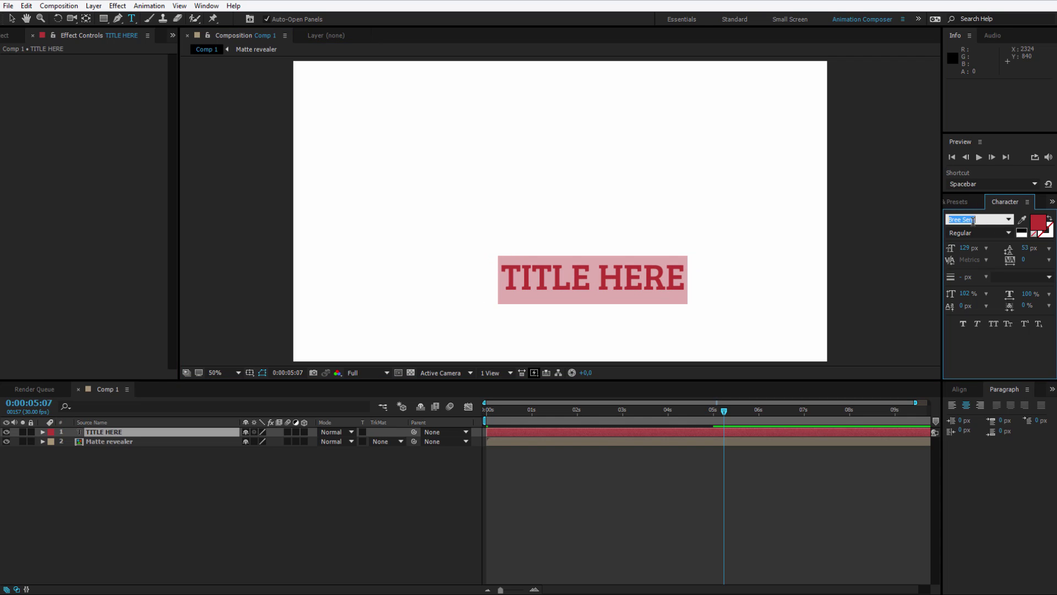
text(Bebas)
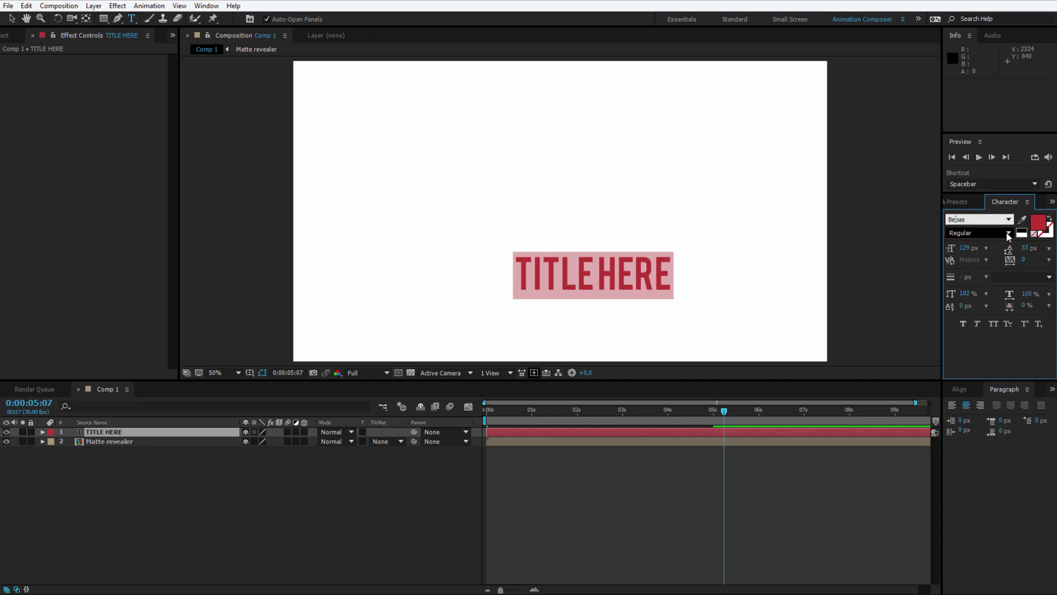
click(1006, 233)
click(1038, 223)
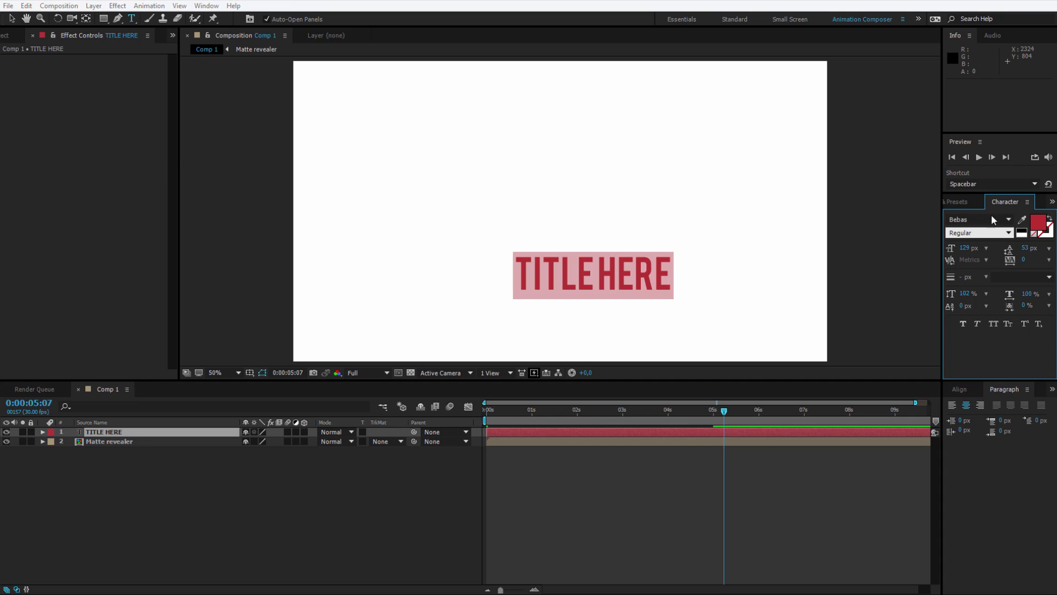
mouse_move(127, 81)
mouse_down()
mouse_move(9, 152)
mouse_move(10, 11)
mouse_move(10, 66)
mouse_up()
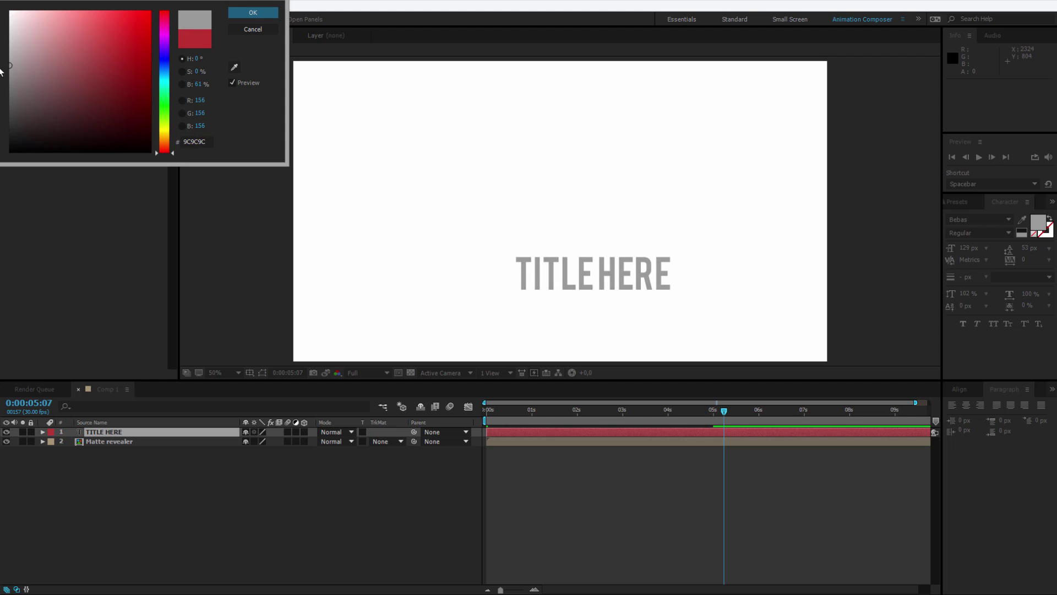
click(253, 13)
key(Escape)
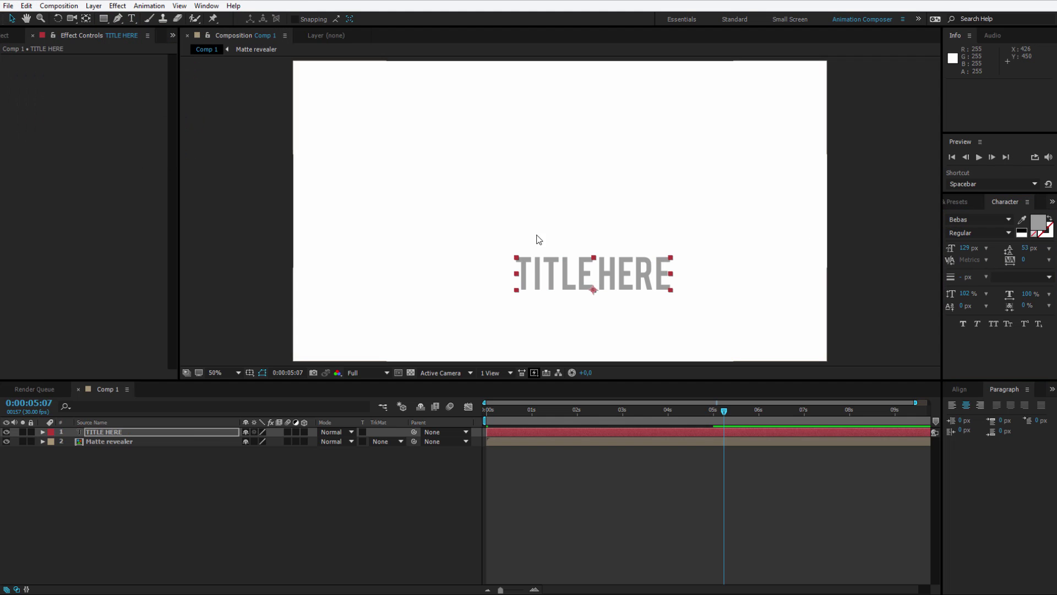
- Shift the title up and right, and add a 'subtitle here' text layer
drag(588, 276, 629, 259)
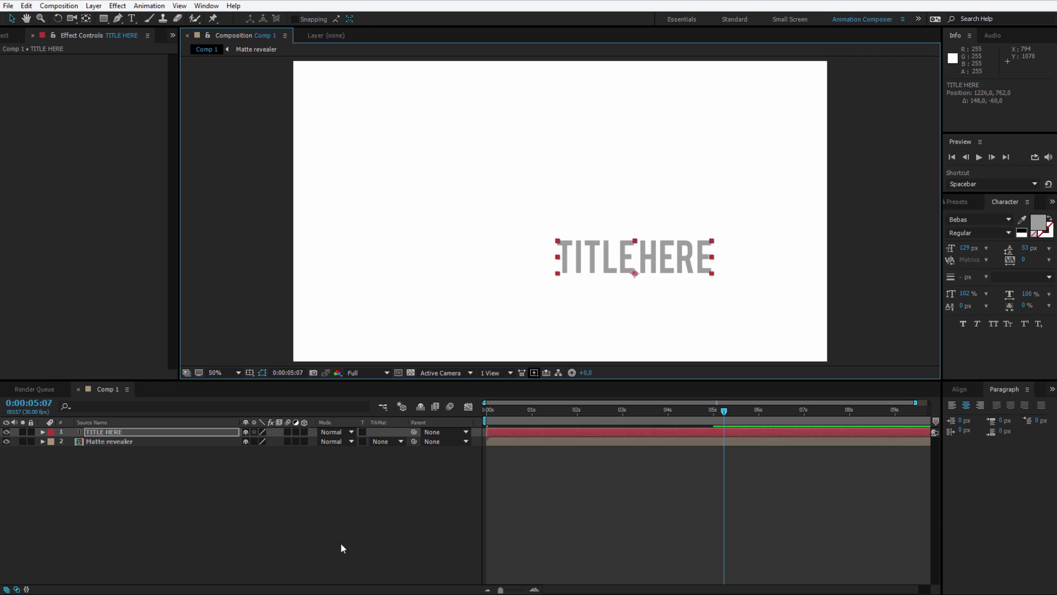
click(342, 548)
click(131, 19)
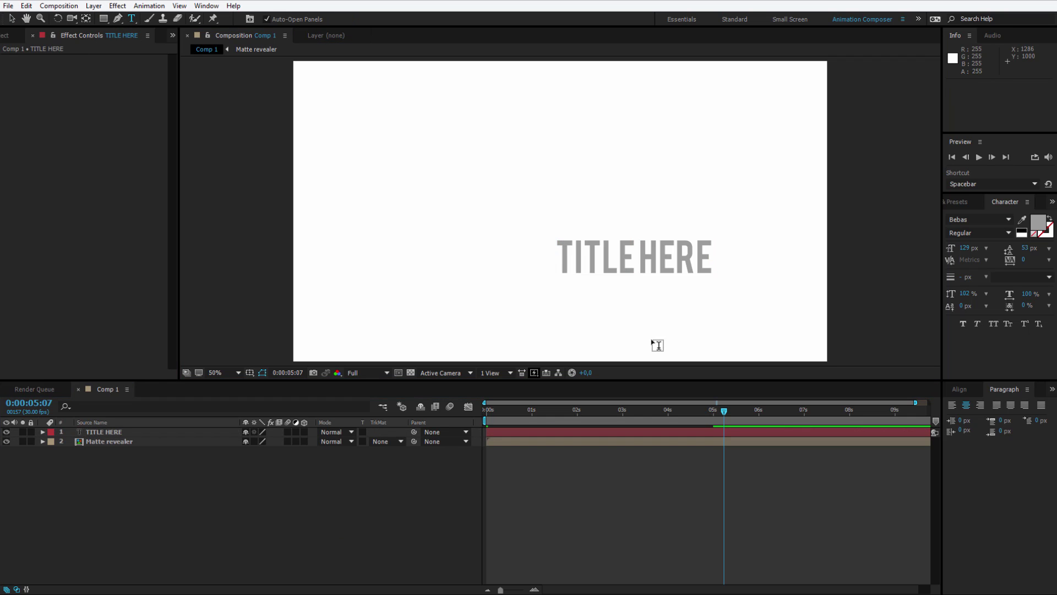
click(573, 304)
text(subtitle here)
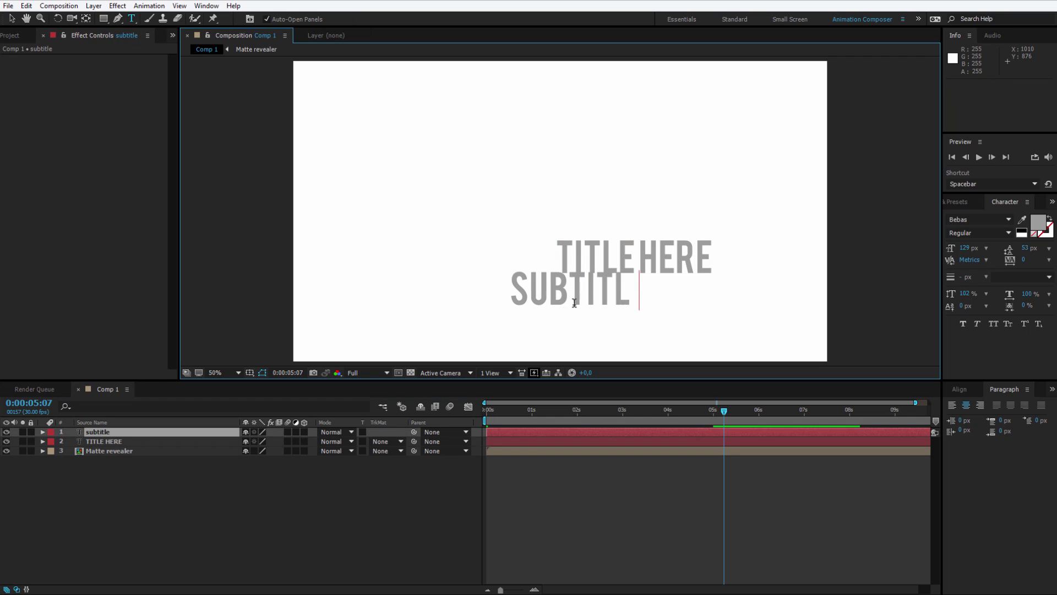
- Set the subtitle's font to Korean Calligraphy and move it beneath the title
key(ctrl+a)
click(985, 220)
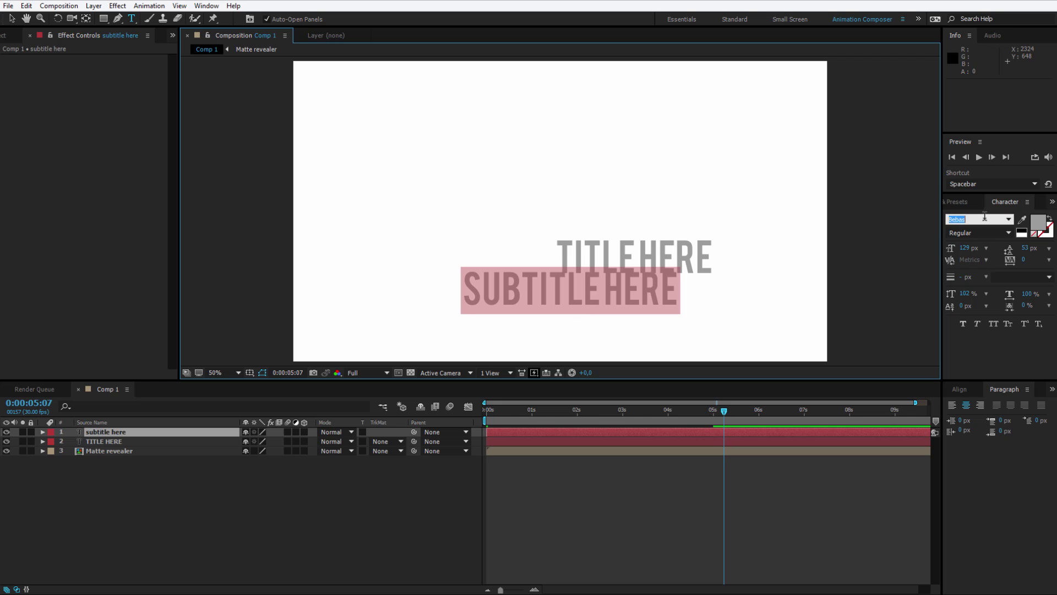
text(BreeCourier New)
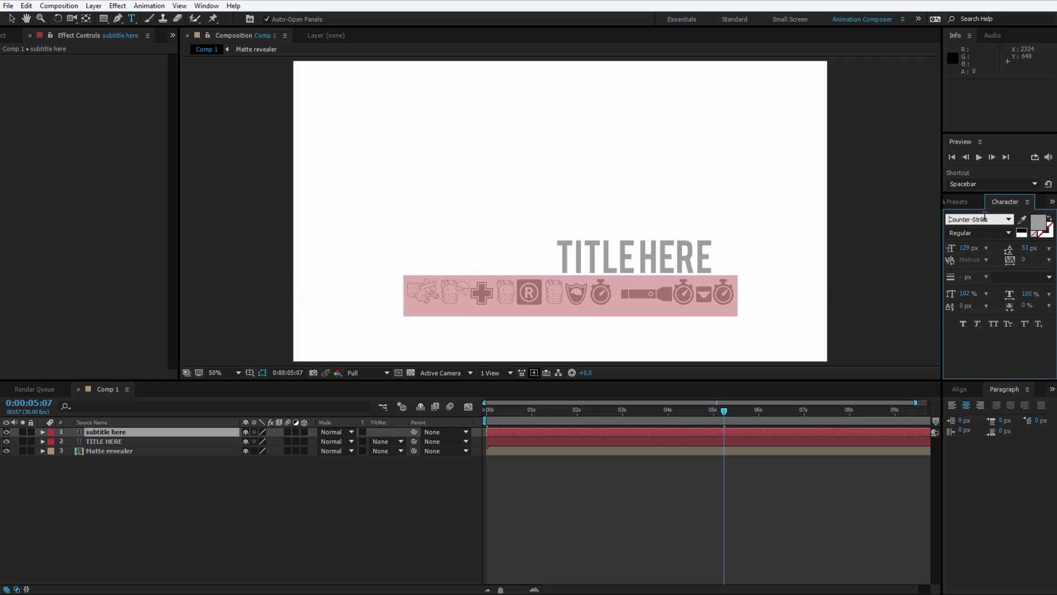
key(Down)
key(Down)
key(Down)
key(Down)
key(Down)
key(Down)
key(Down)
key(Down)
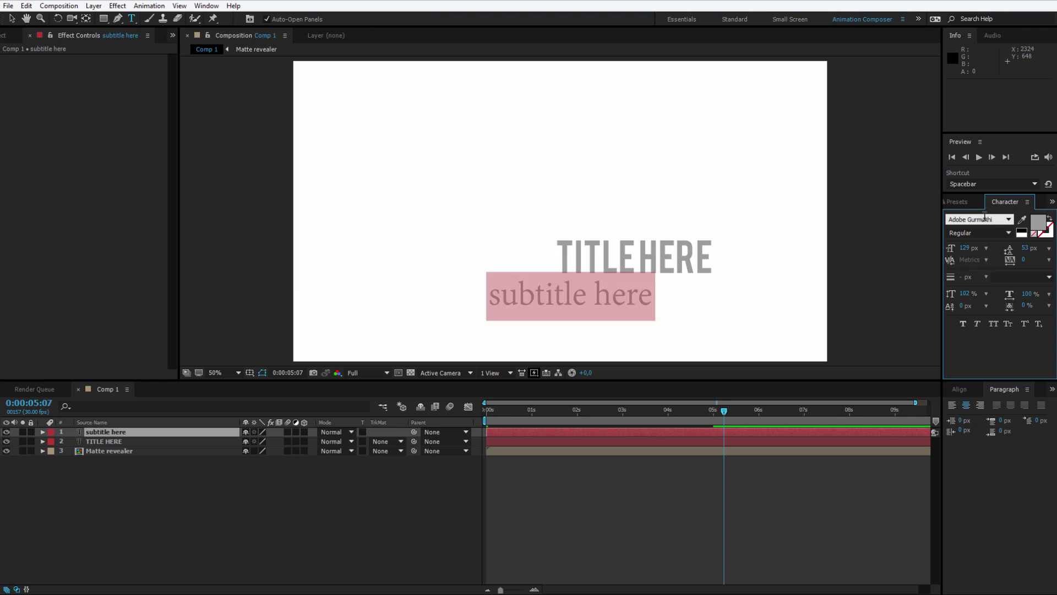
key(Down)
key(Down)
key(Down)
key(Down)
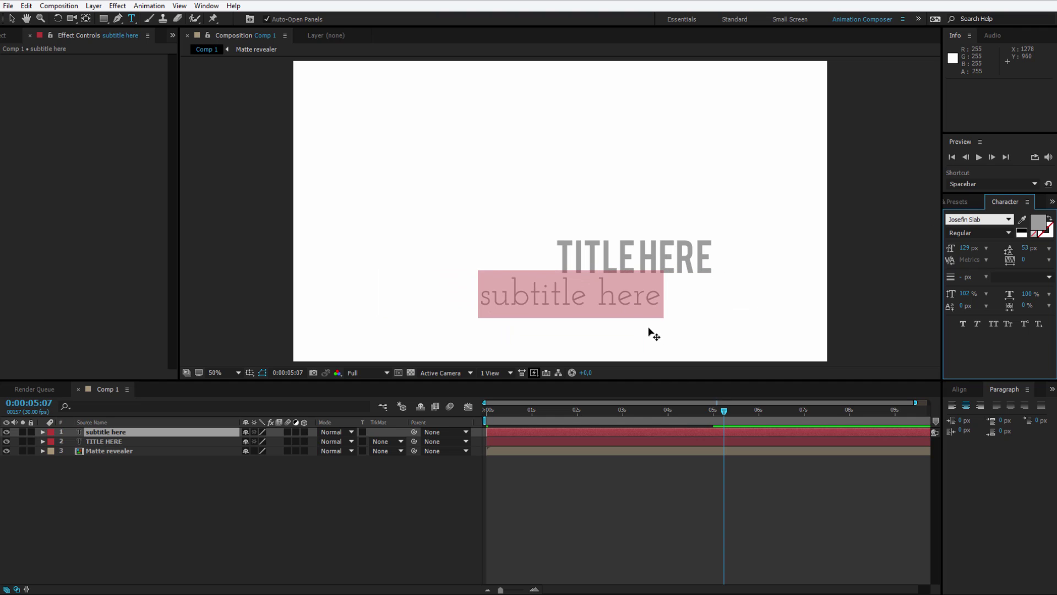
key(Down)
key(Down)
key(Down)
key(Down)
key(Down)
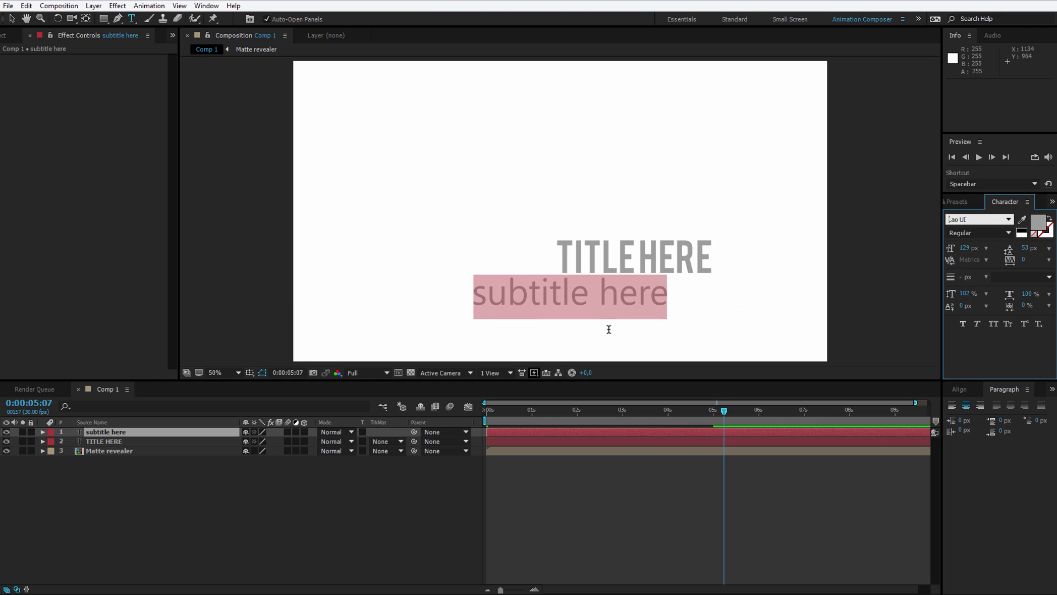
key(Up)
key(Up)
key(Up)
key(Up)
key(Up)
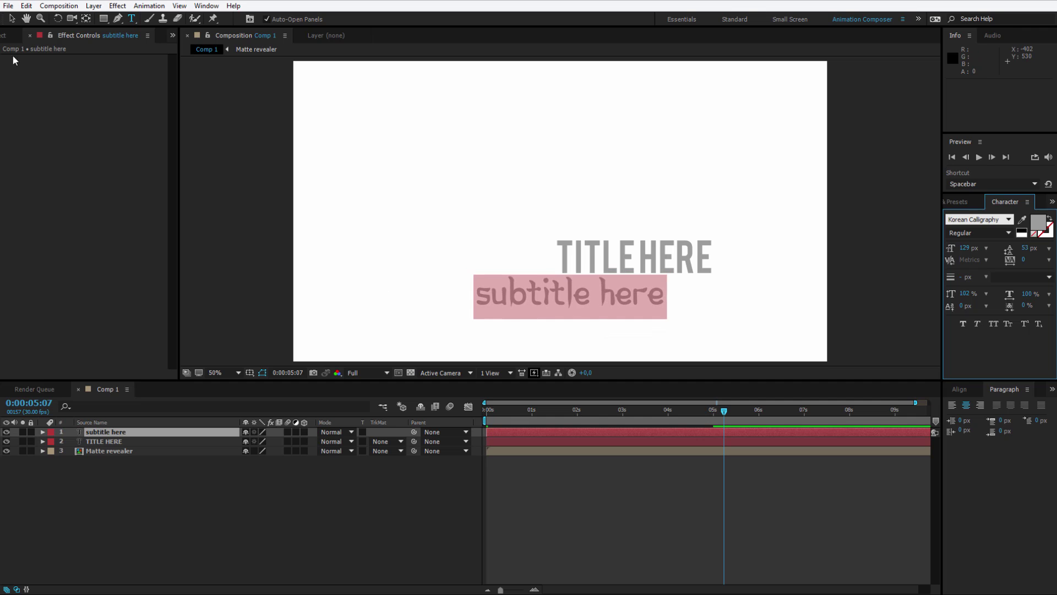
click(12, 18)
drag(532, 301, 623, 302)
click(1038, 221)
- Colour the subtitle red (D40000)
drag(144, 2, 168, 51)
click(175, 110)
drag(199, 106, 210, 93)
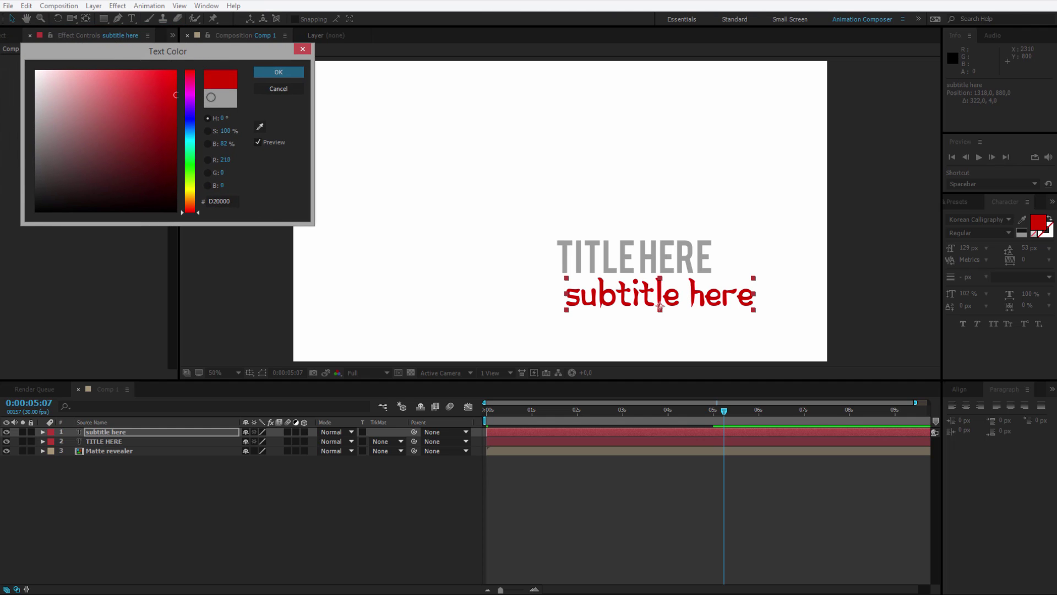
click(278, 71)
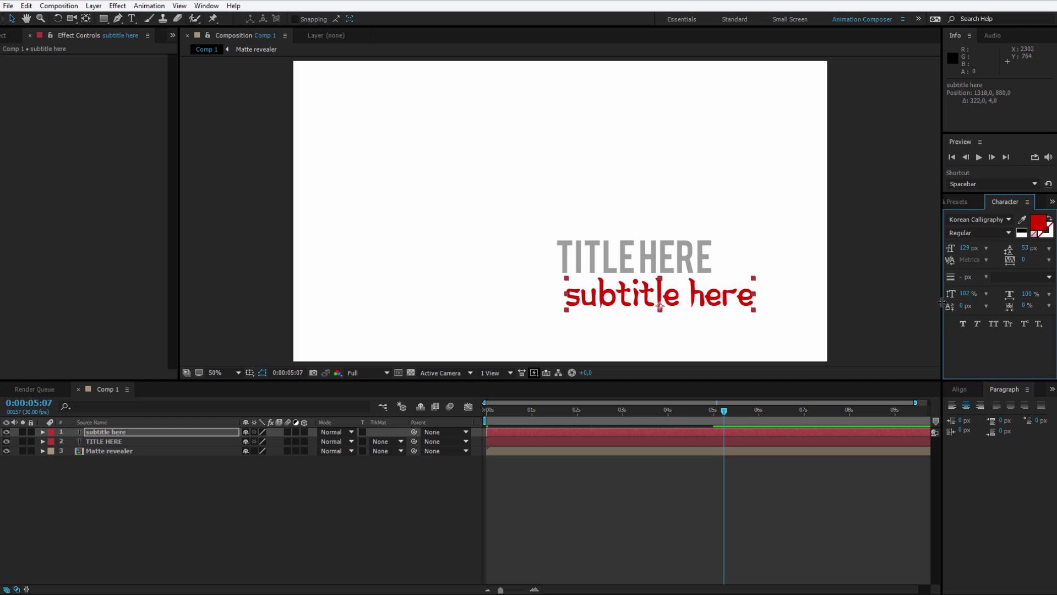
- Shrink the subtitle to 104 px, tuck it under the title, and select both text layers
drag(964, 248, 950, 248)
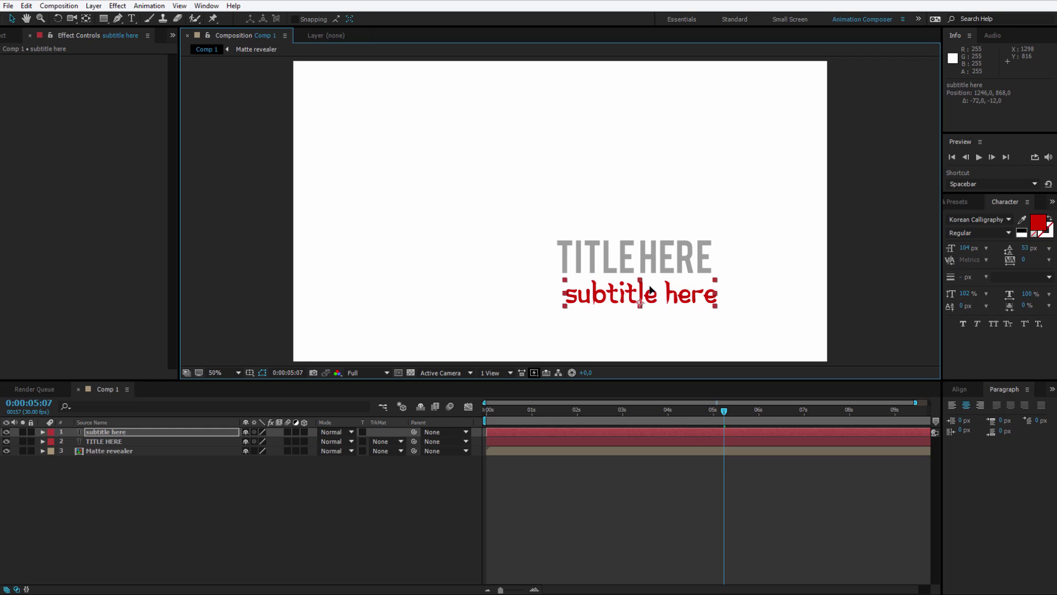
drag(650, 290, 647, 288)
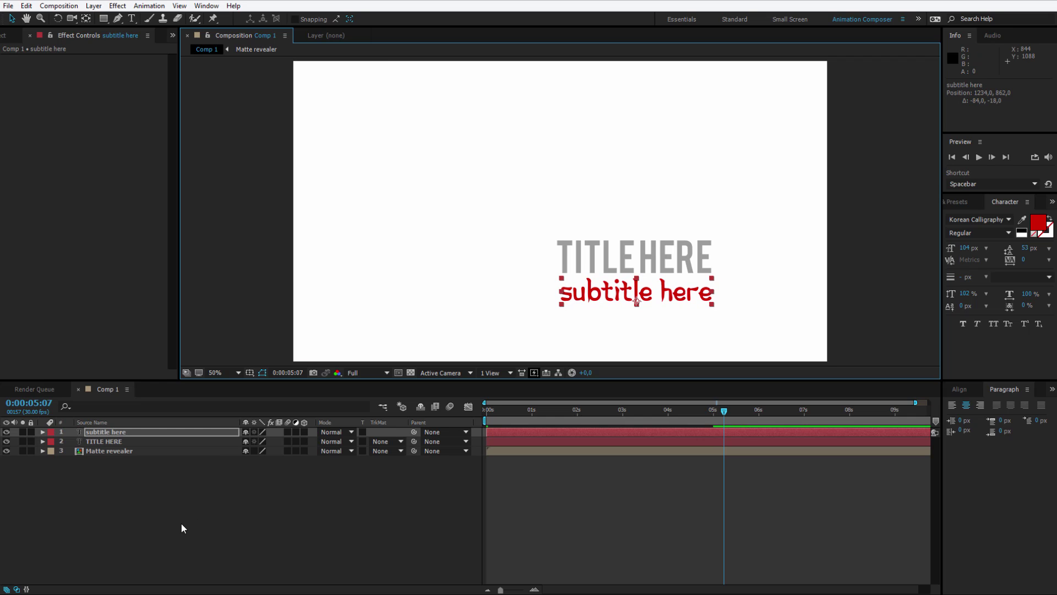
click(110, 438)
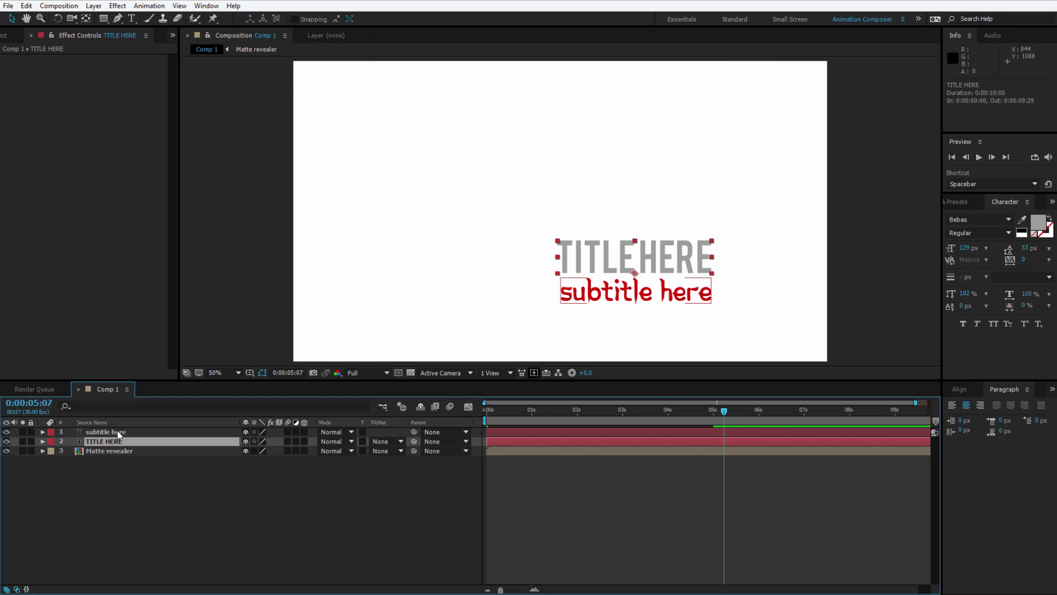
shift+click(118, 433)
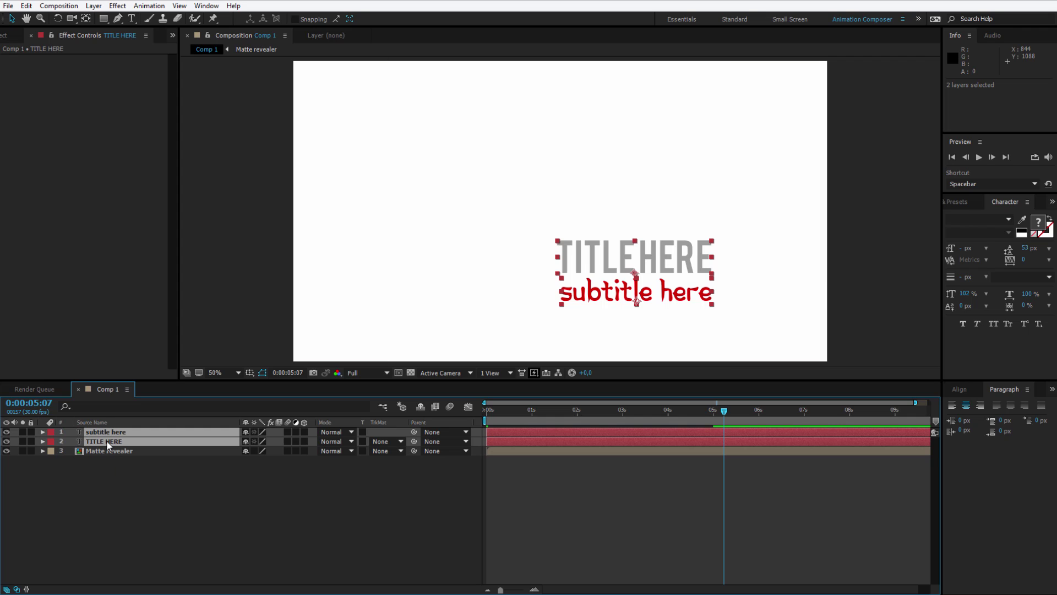
- Precompose both text layers into a composition named 'Change Title Here'
right_click(120, 440)
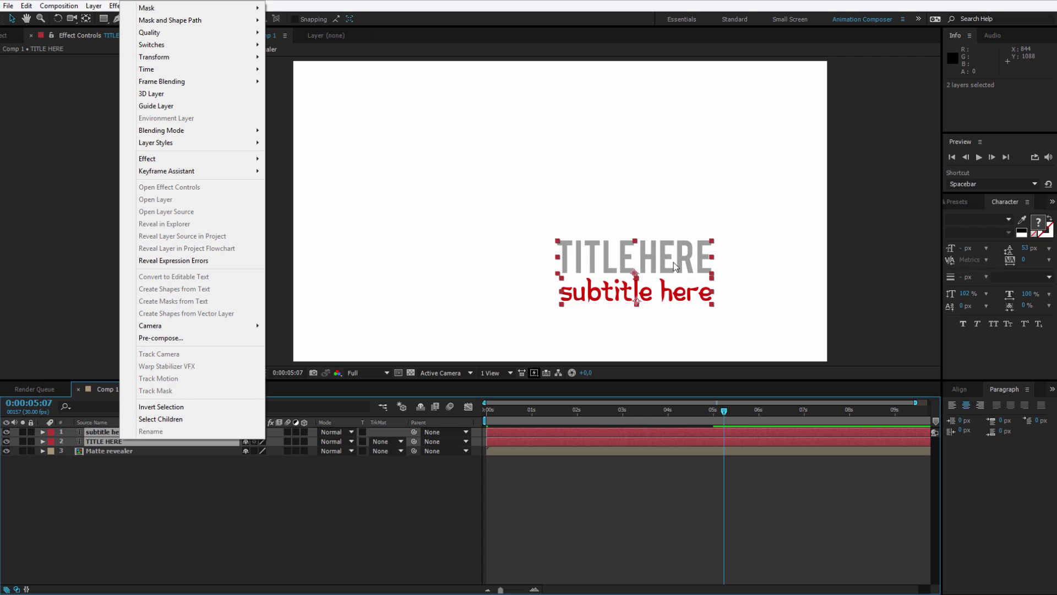
click(165, 337)
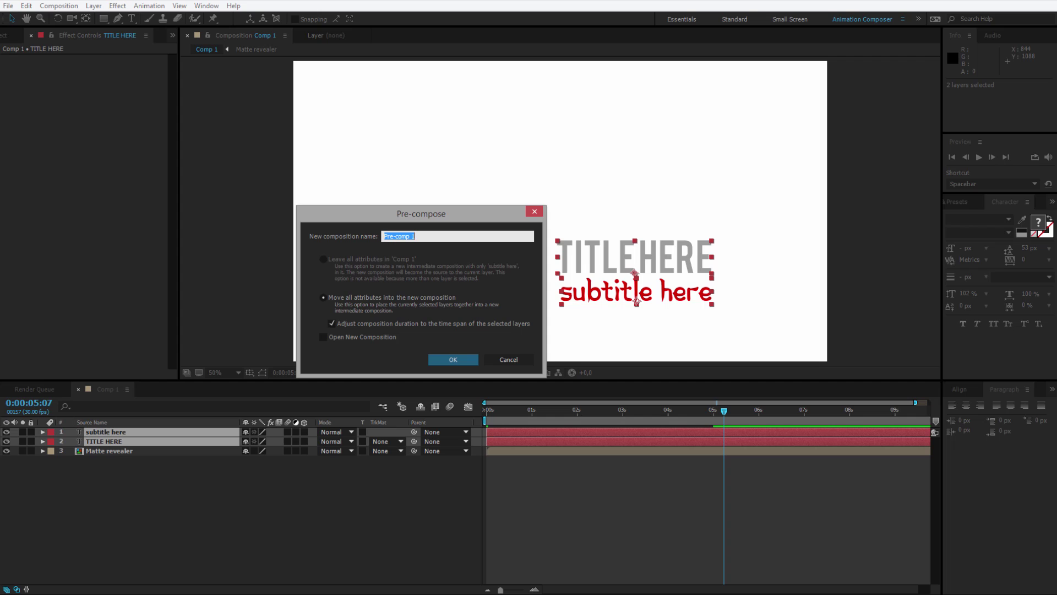
text(Change Title Here)
key(Return)
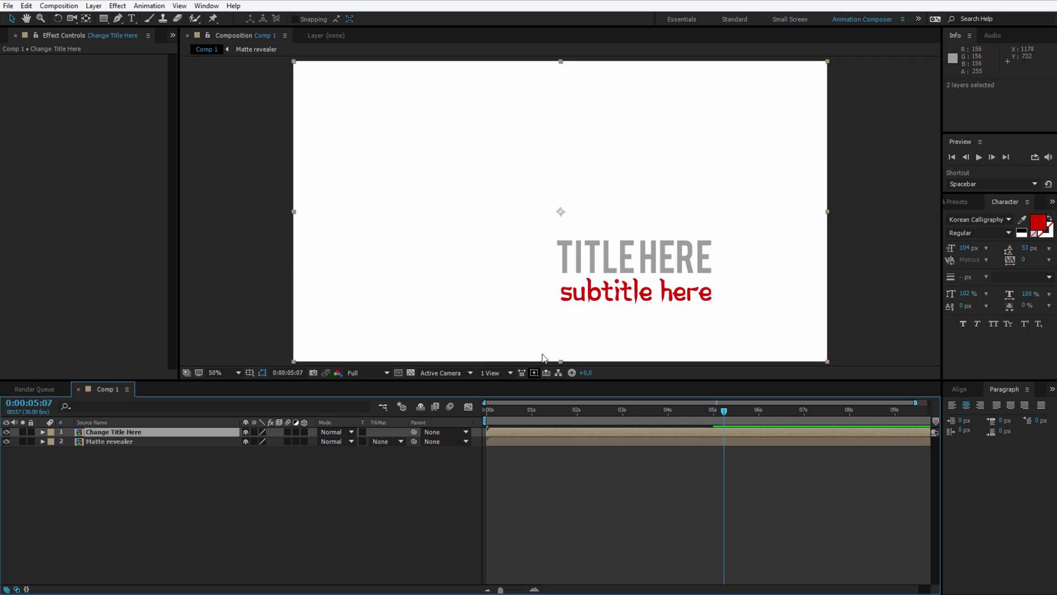
- Inspect the text layers inside Change Title Here, undo a stray edit, and return to Comp 1
double_click(112, 433)
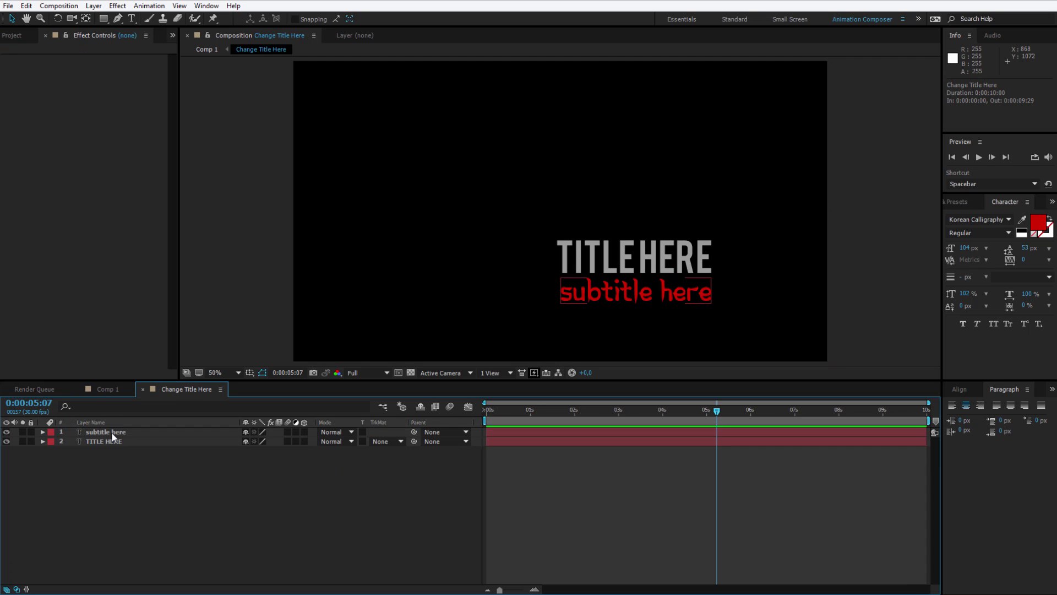
double_click(111, 434)
click(619, 291)
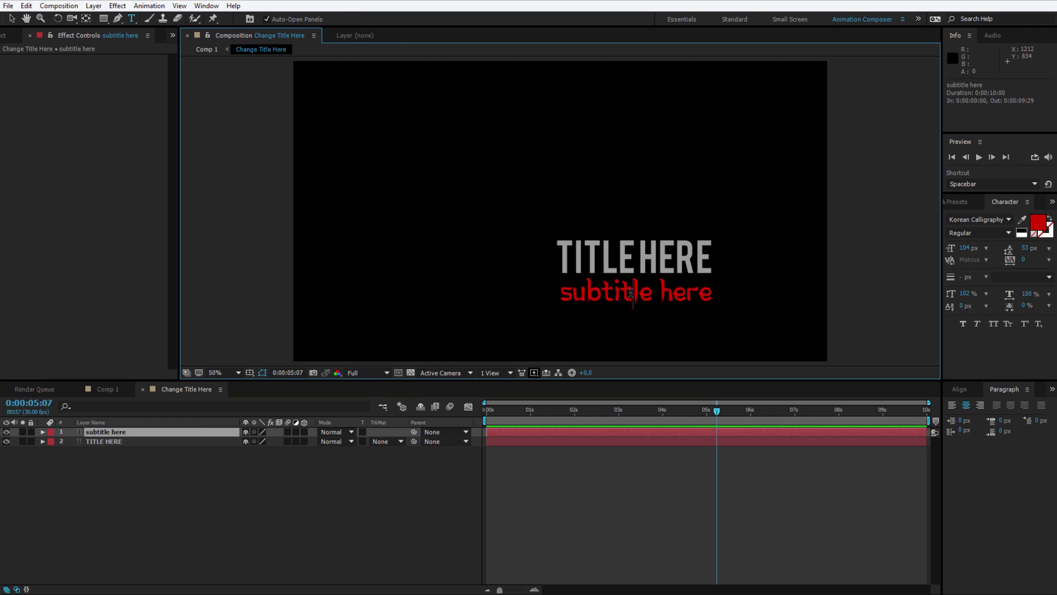
text(dfgdfggdffgdfgd)
key(ctrl+z)
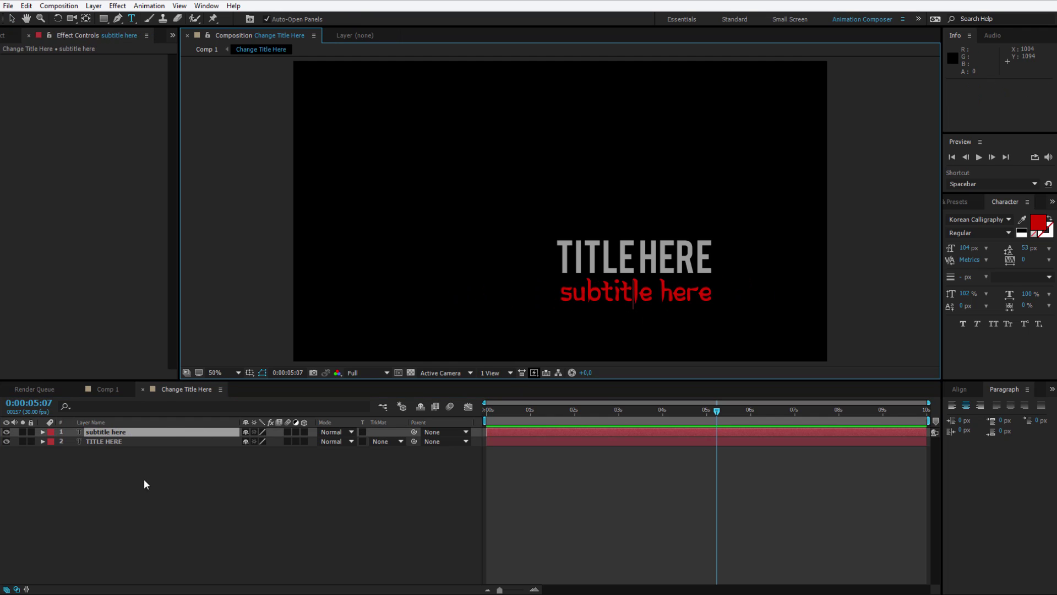
click(113, 442)
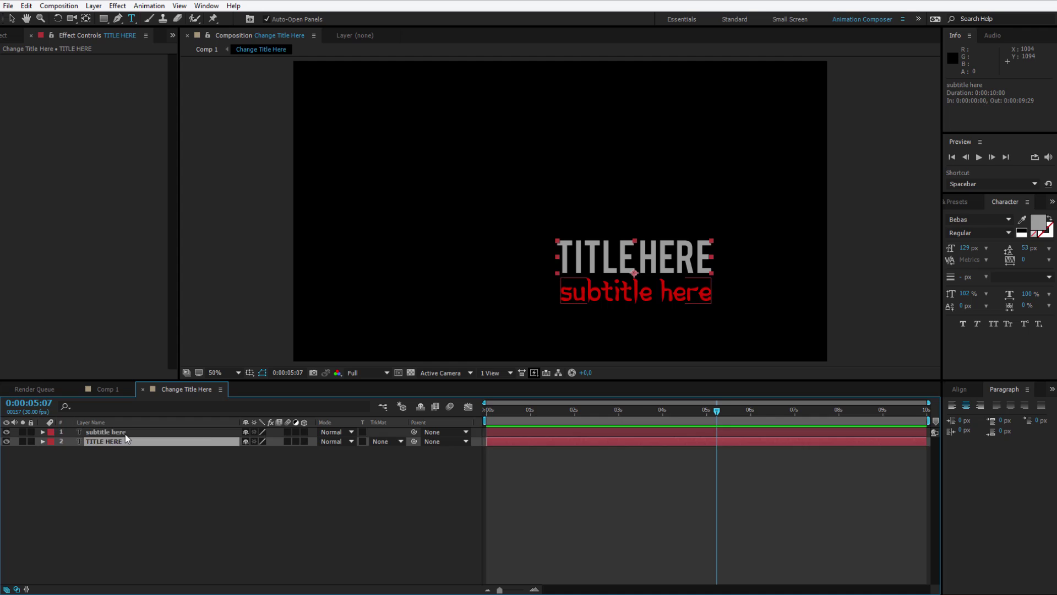
click(124, 432)
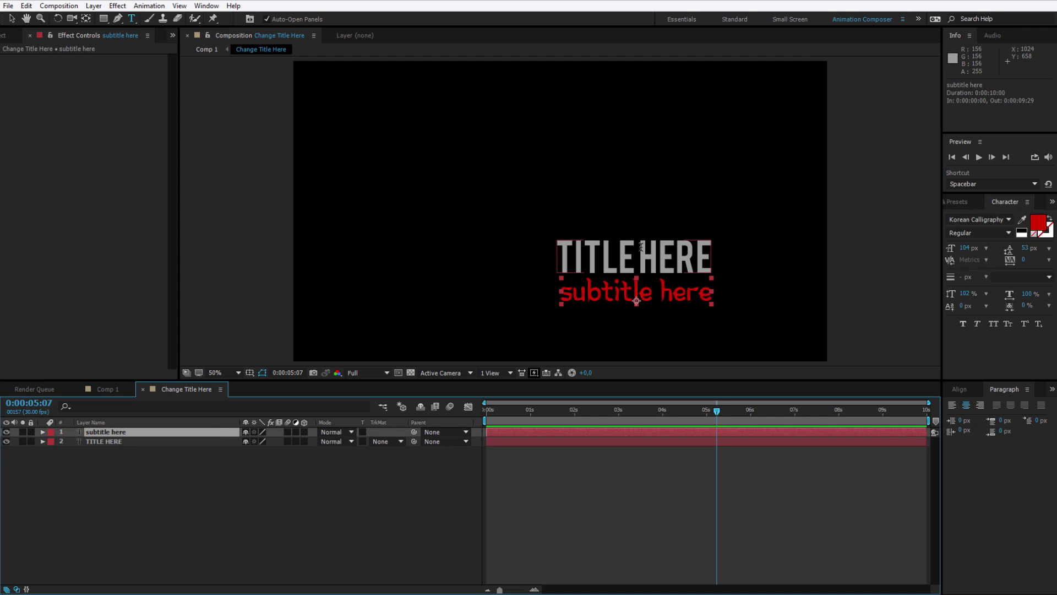
click(143, 389)
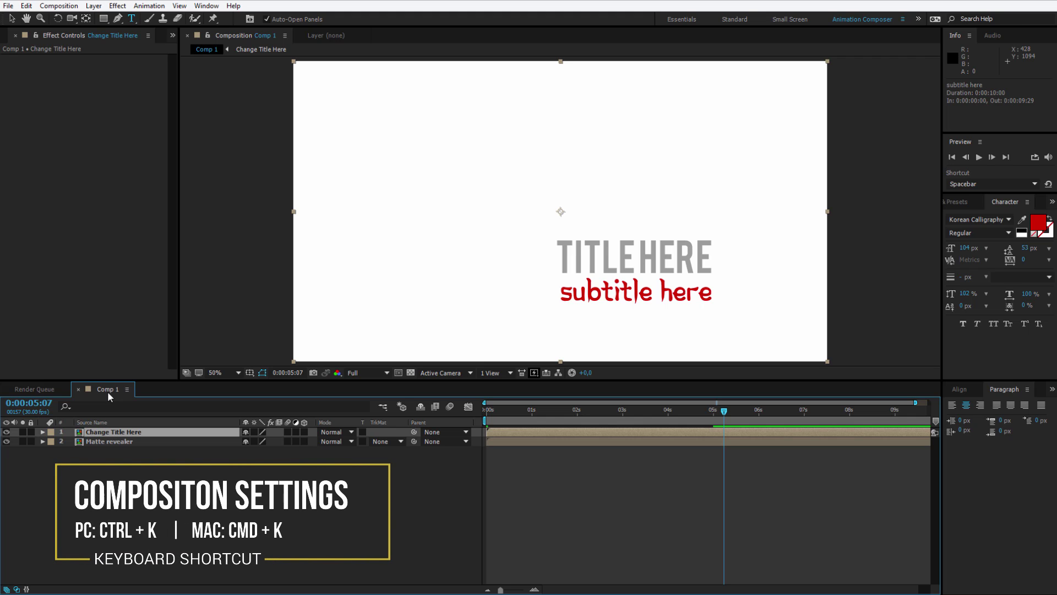
- Rename the composition to 'TITLE' via Ctrl+K
key(ctrl+k)
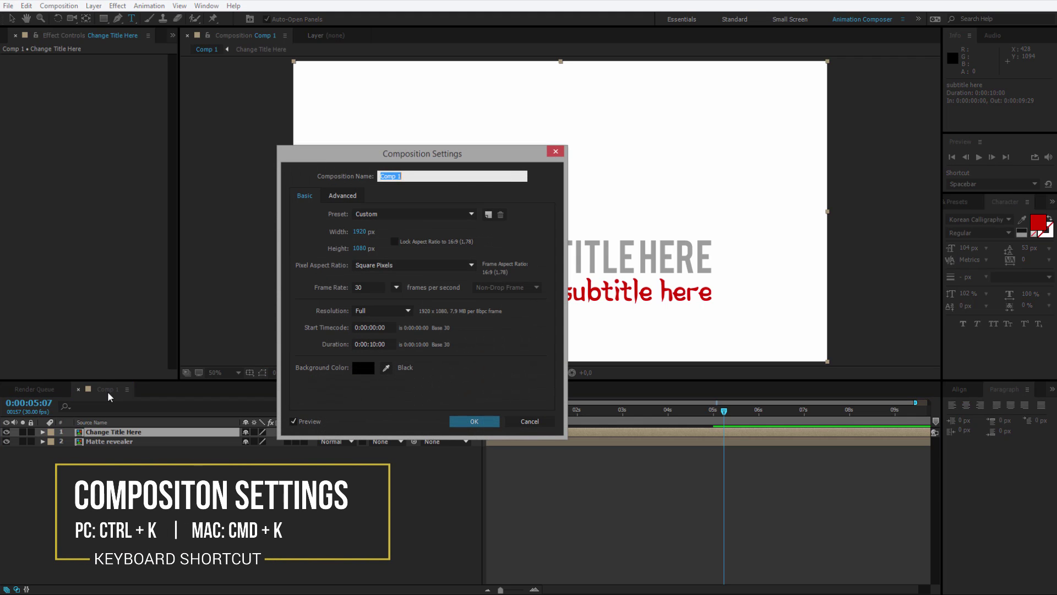
text(TITLE)
key(Return)
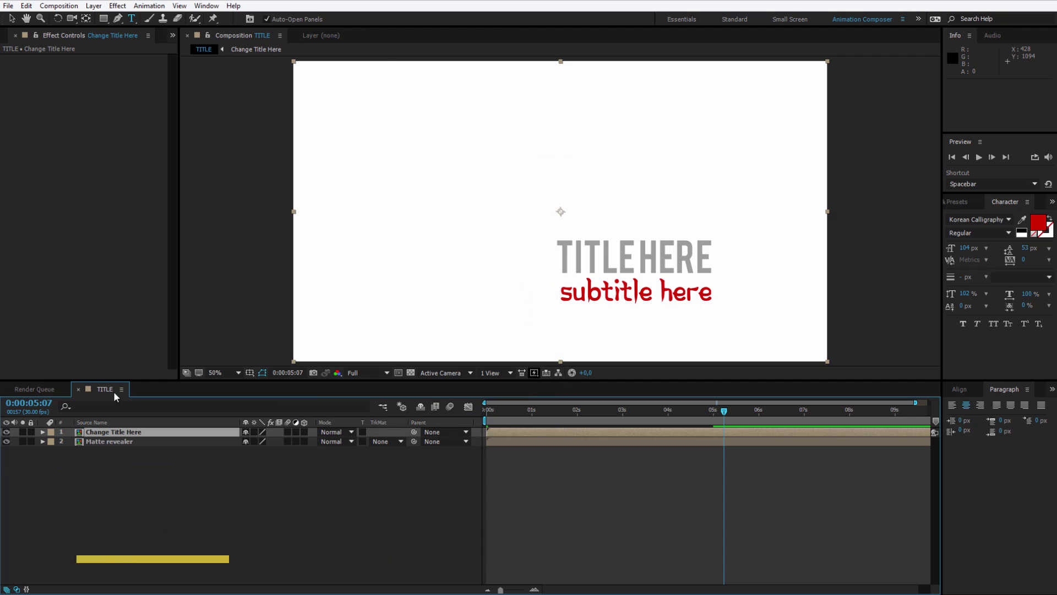
- Move the Matte revealer layer above Change Title Here in the layer stack
click(171, 457)
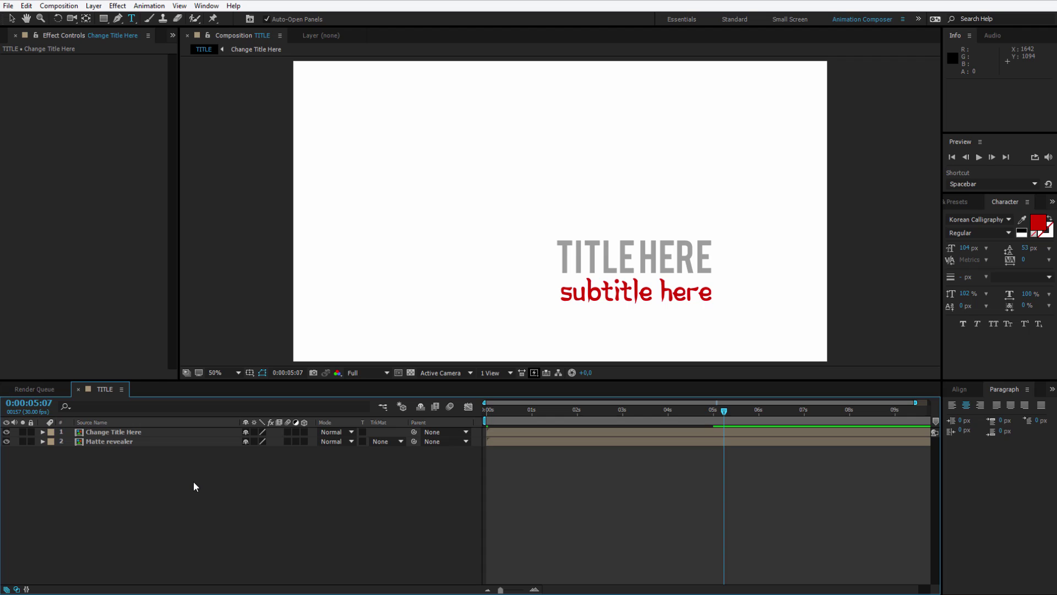
click(112, 441)
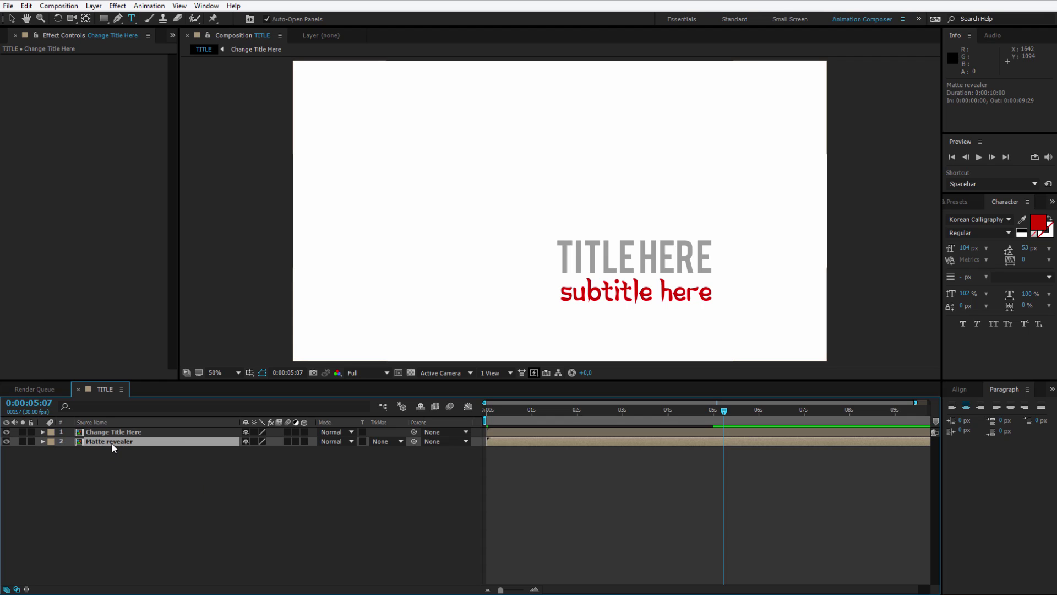
drag(111, 442, 126, 432)
click(114, 441)
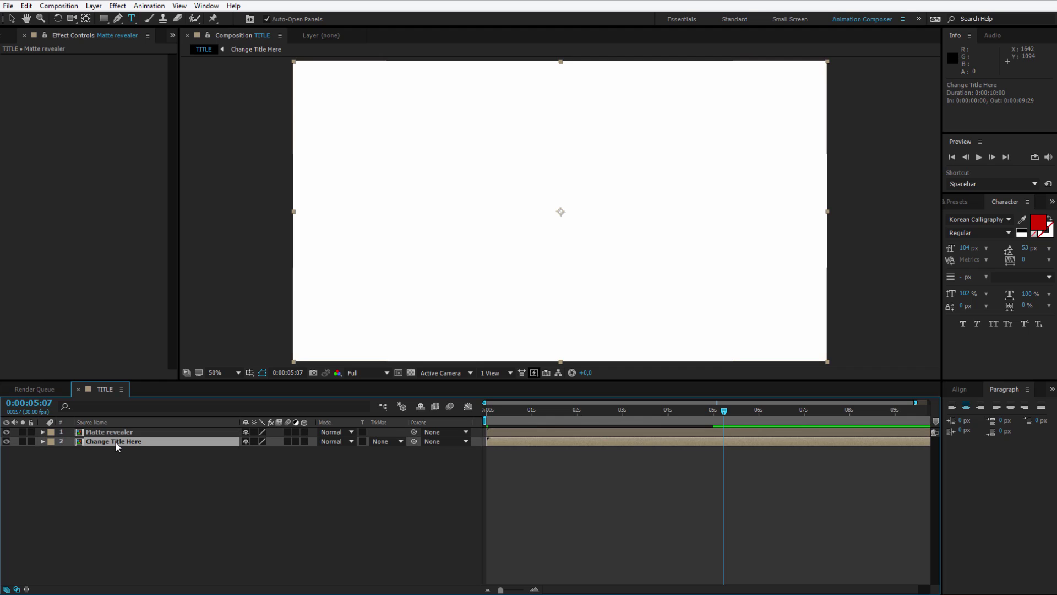
- Bring up the timeline's blending mode and track matte columns for Change Title Here
click(200, 462)
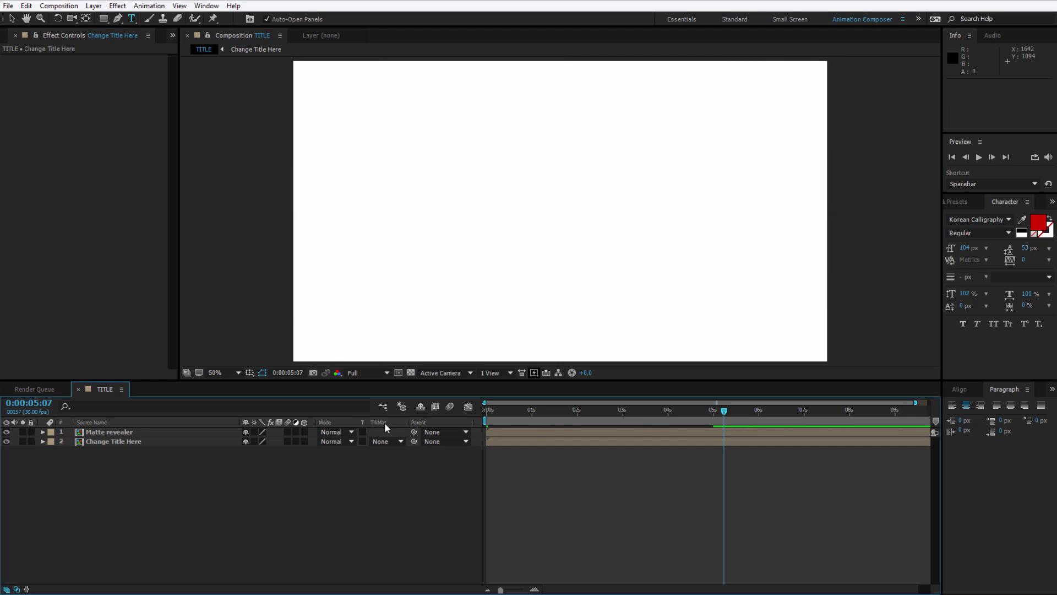
click(391, 439)
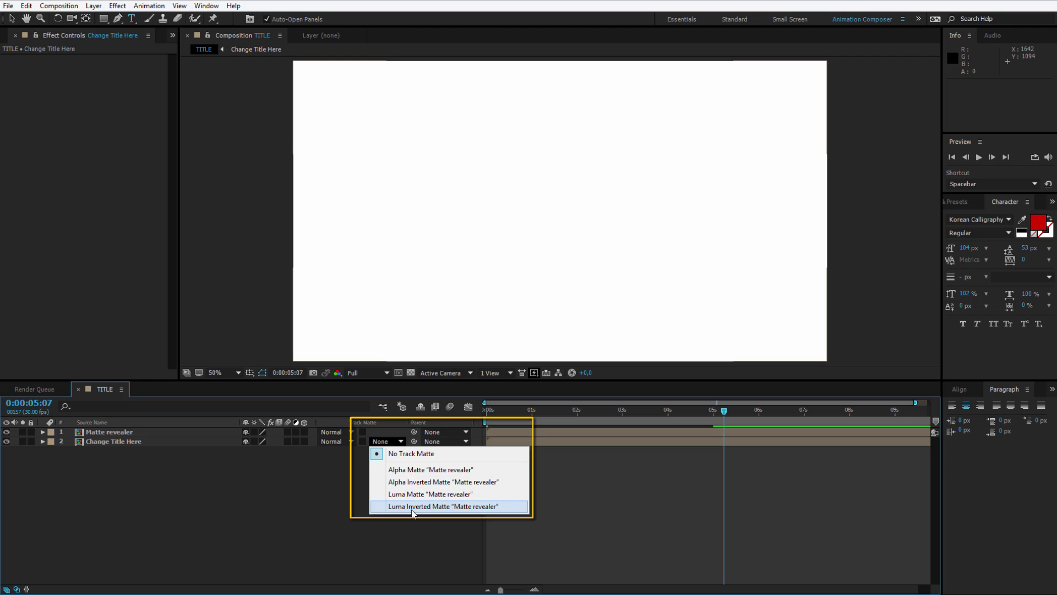
click(100, 445)
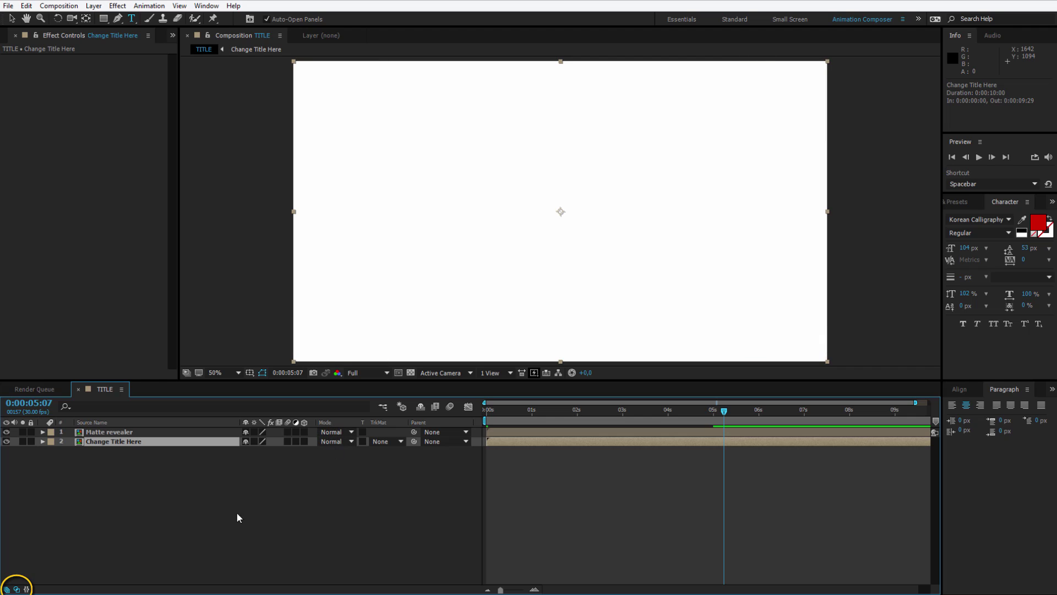
click(17, 588)
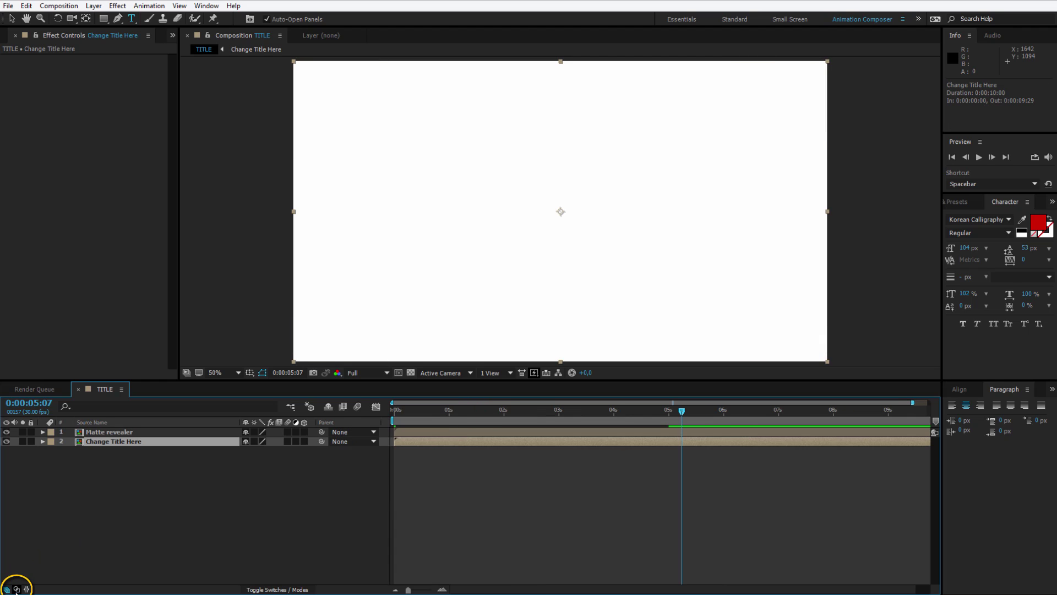
click(16, 589)
click(16, 588)
click(17, 588)
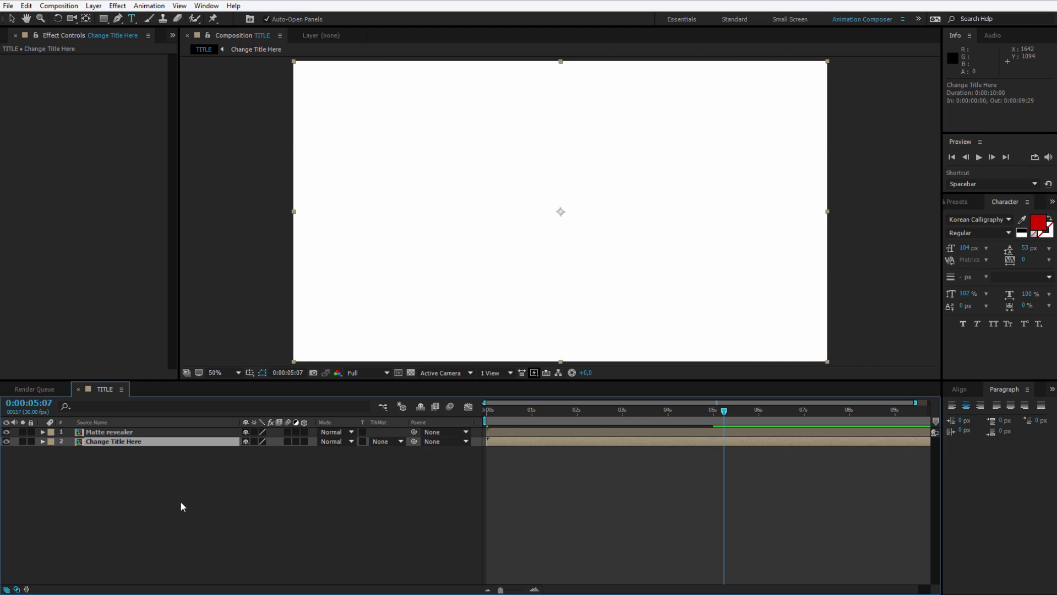
click(17, 589)
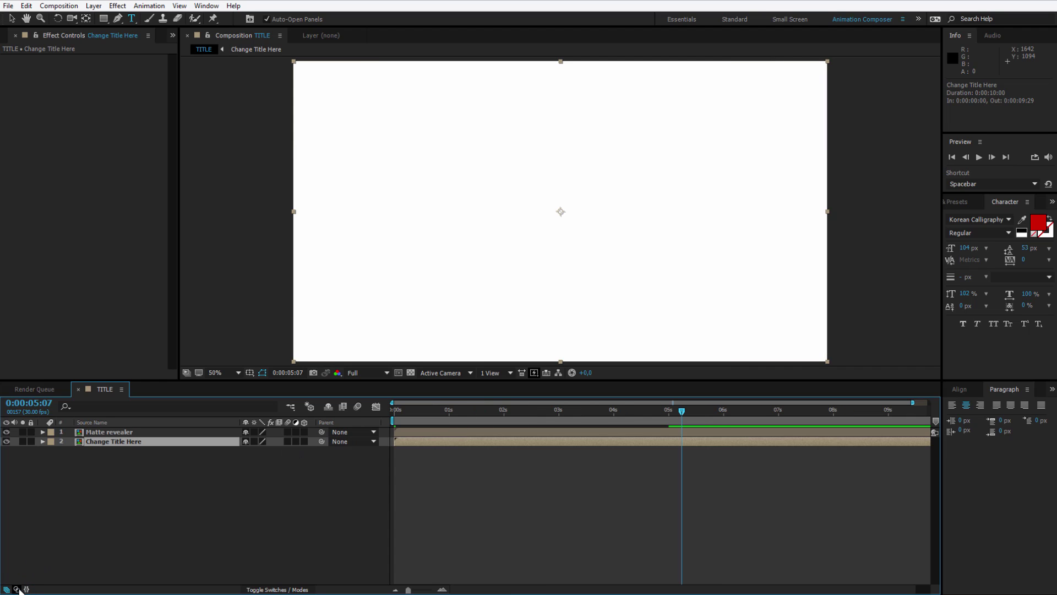
click(17, 588)
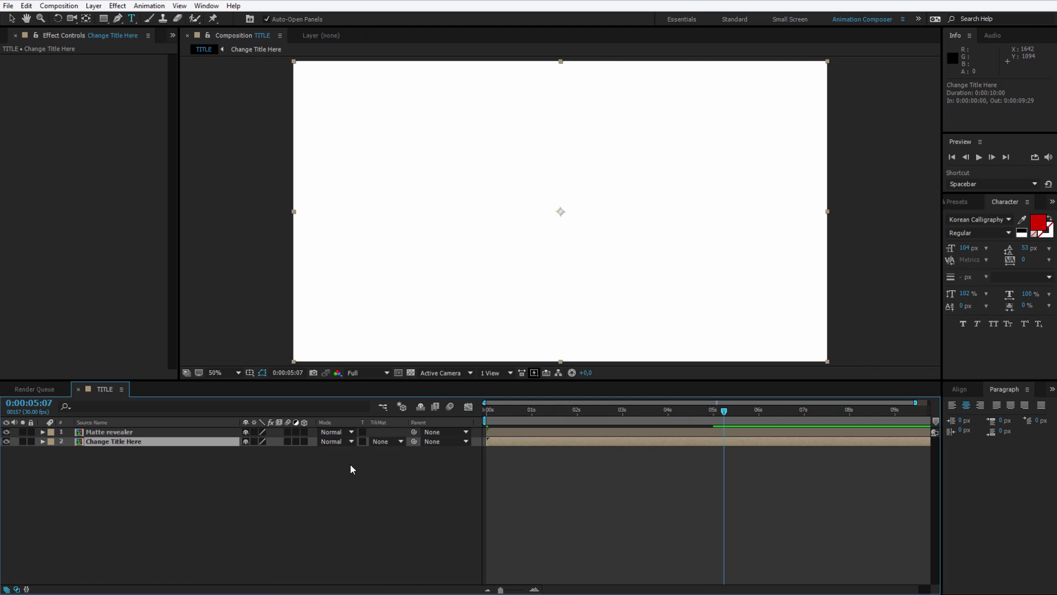
- Set Change Title Here's track matte to Luma Inverted 'Matte revealer' and return to the comp start
click(389, 442)
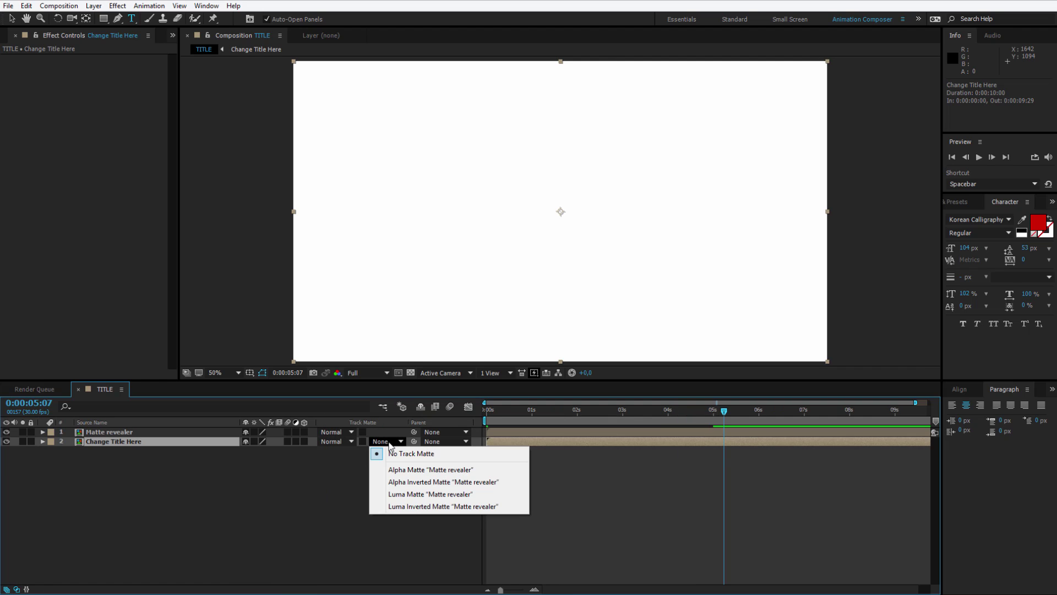
click(410, 506)
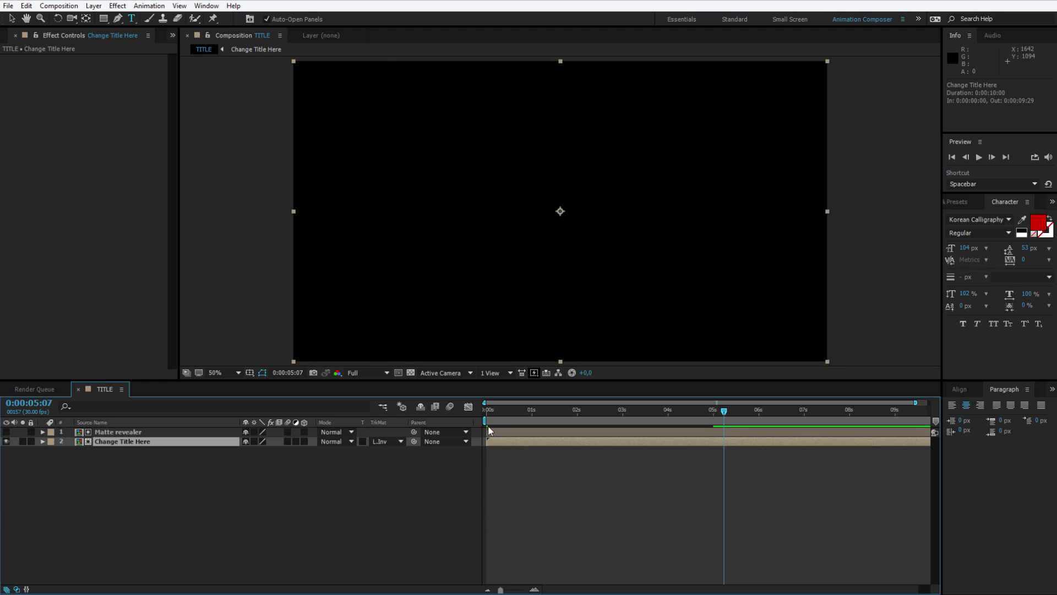
drag(498, 410, 467, 424)
key(space)
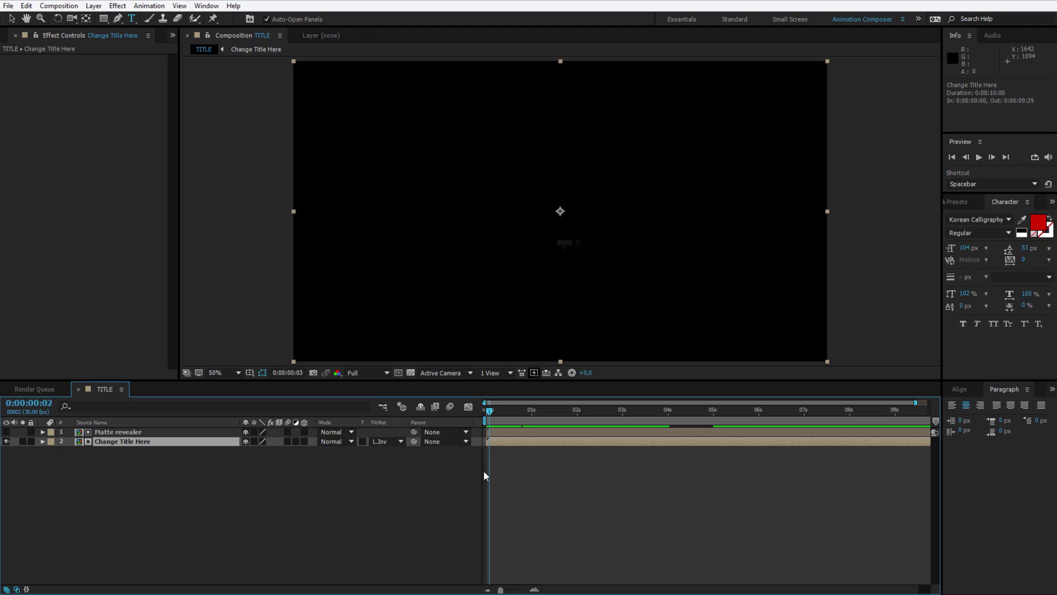
double_click(128, 433)
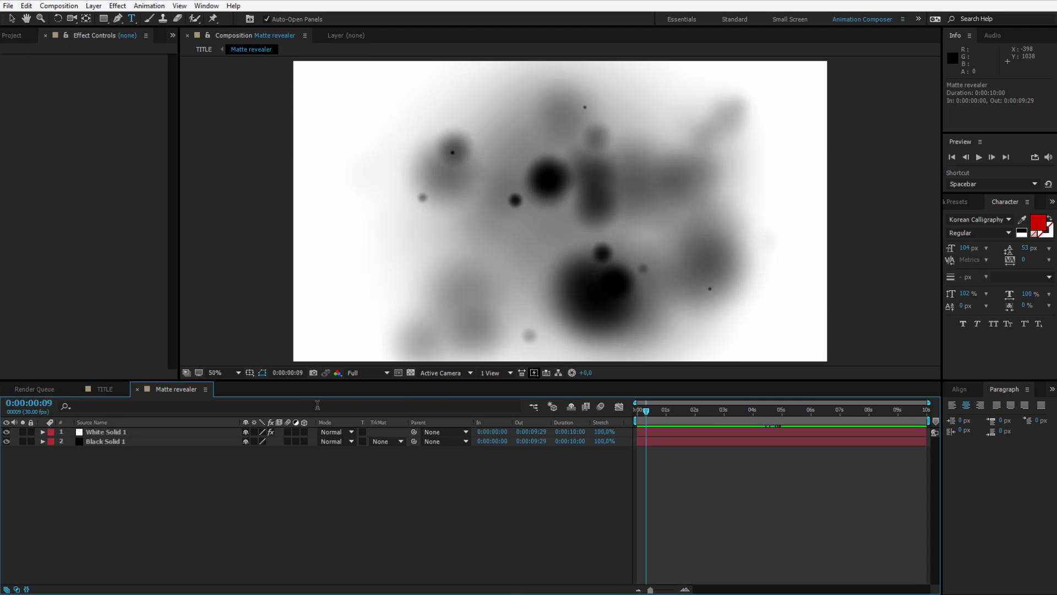
click(113, 391)
click(392, 440)
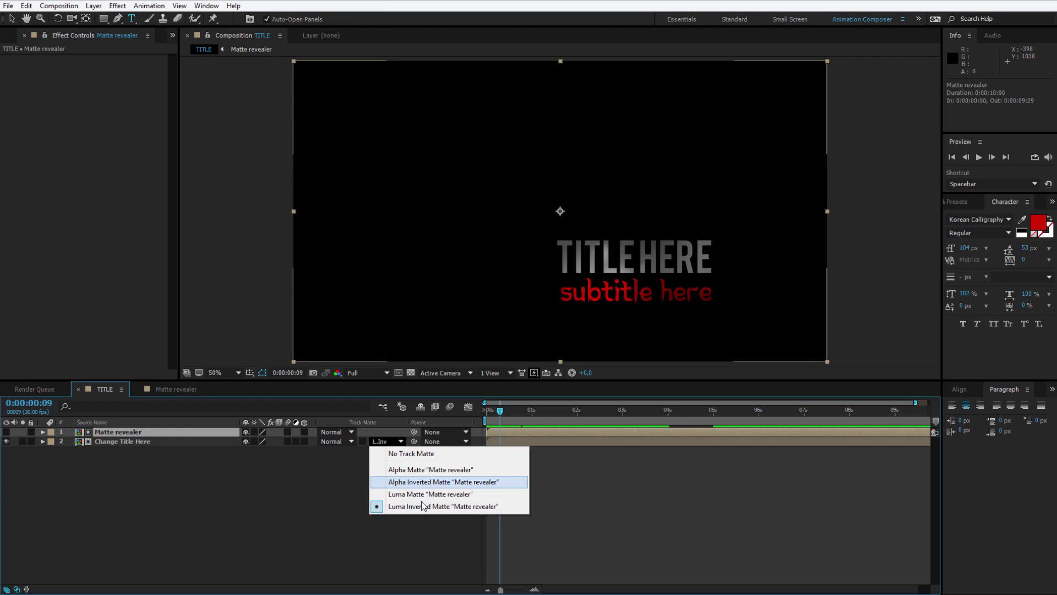
click(172, 389)
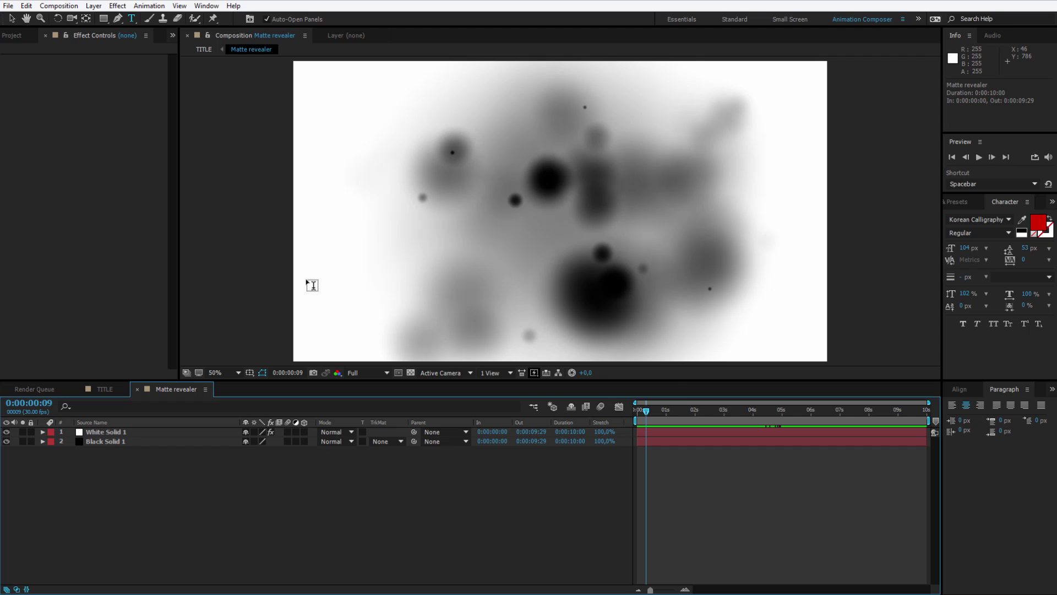
key(Home)
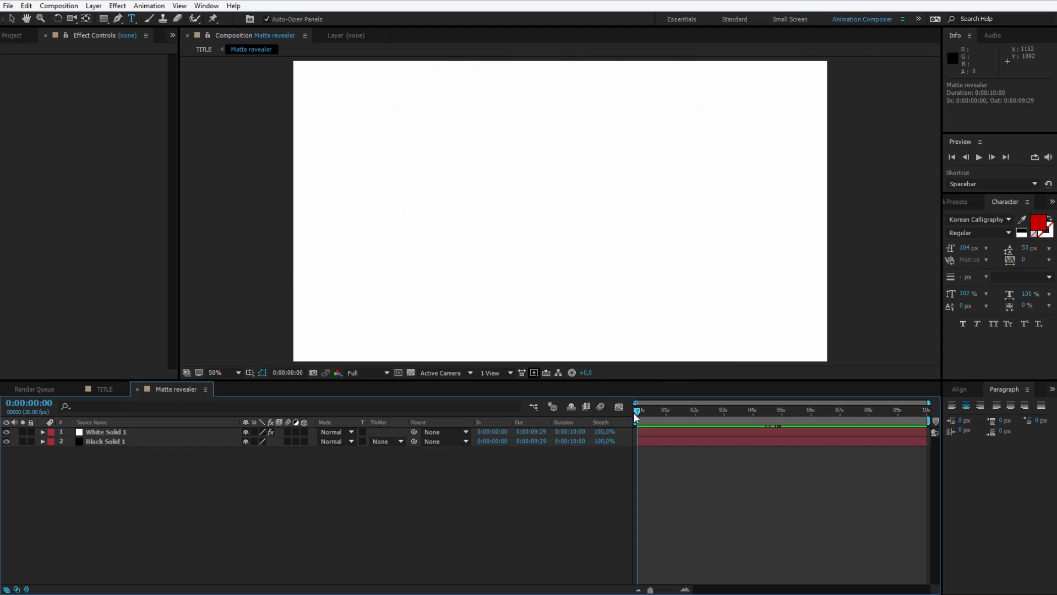
drag(636, 414, 682, 412)
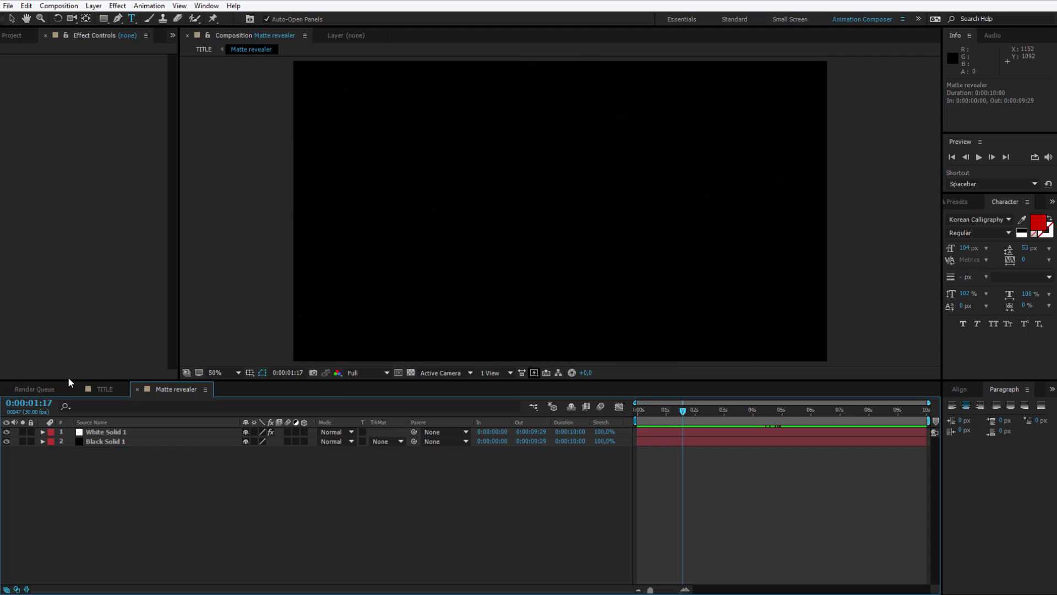
click(106, 390)
drag(535, 417, 475, 421)
key(space)
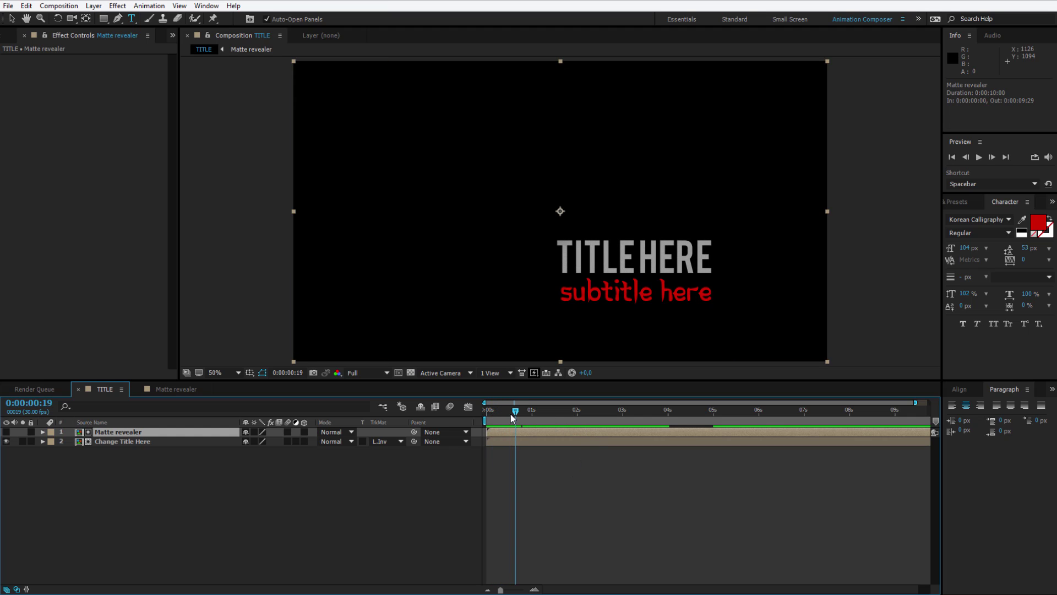
drag(520, 413, 659, 417)
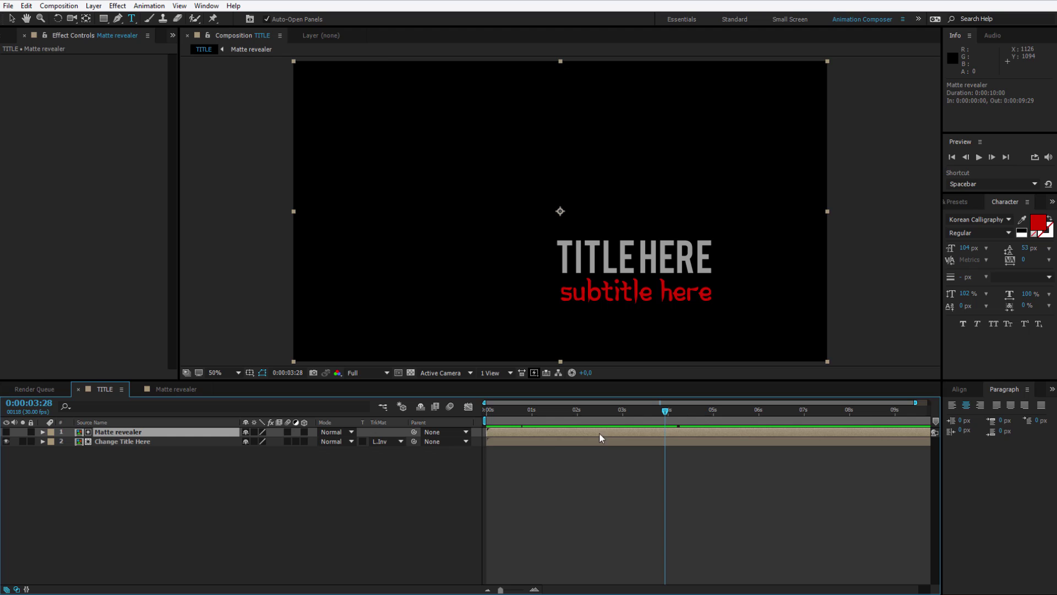
click(107, 441)
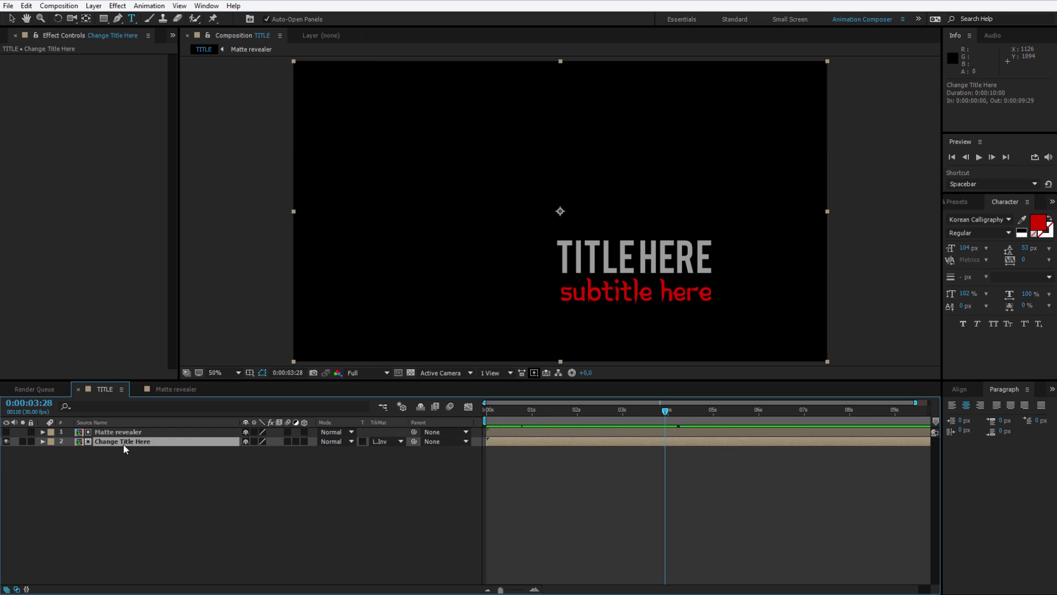
- Make Change Title Here a 3D layer and show its Position (960.0, 540.0, 0.0) with P
click(305, 442)
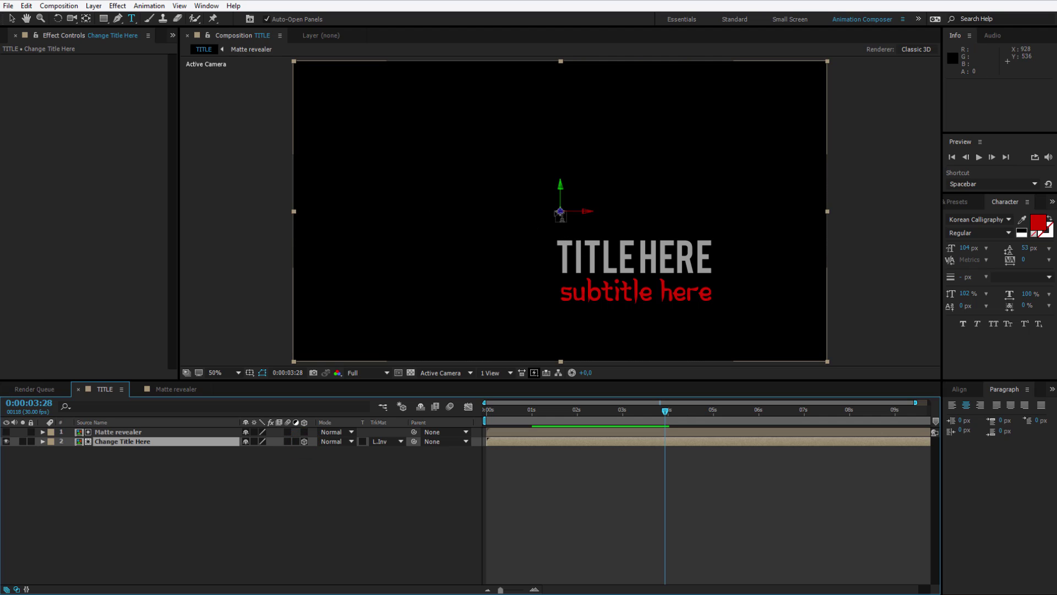
click(163, 448)
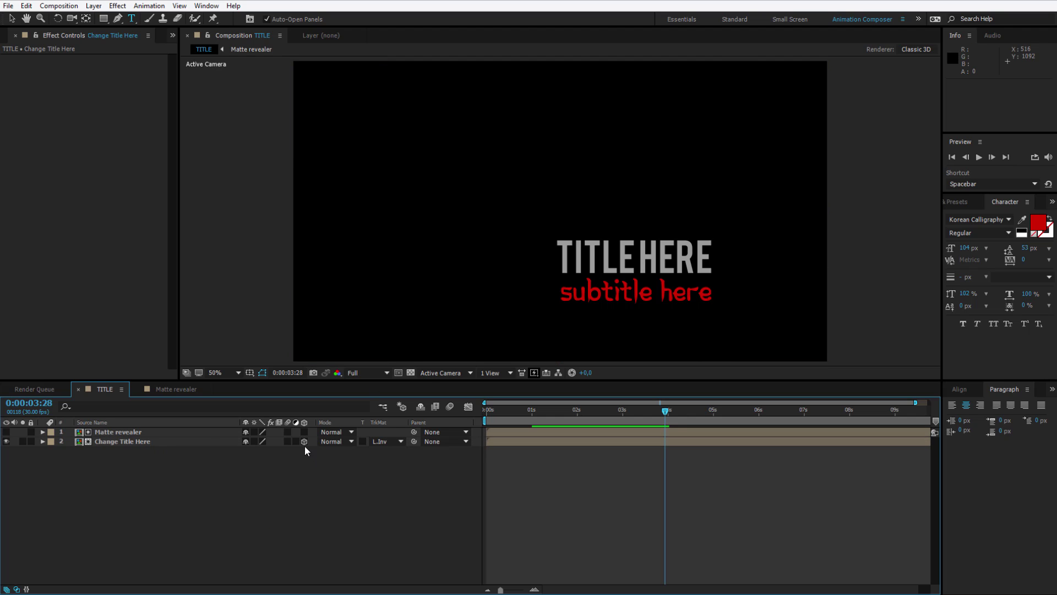
click(116, 441)
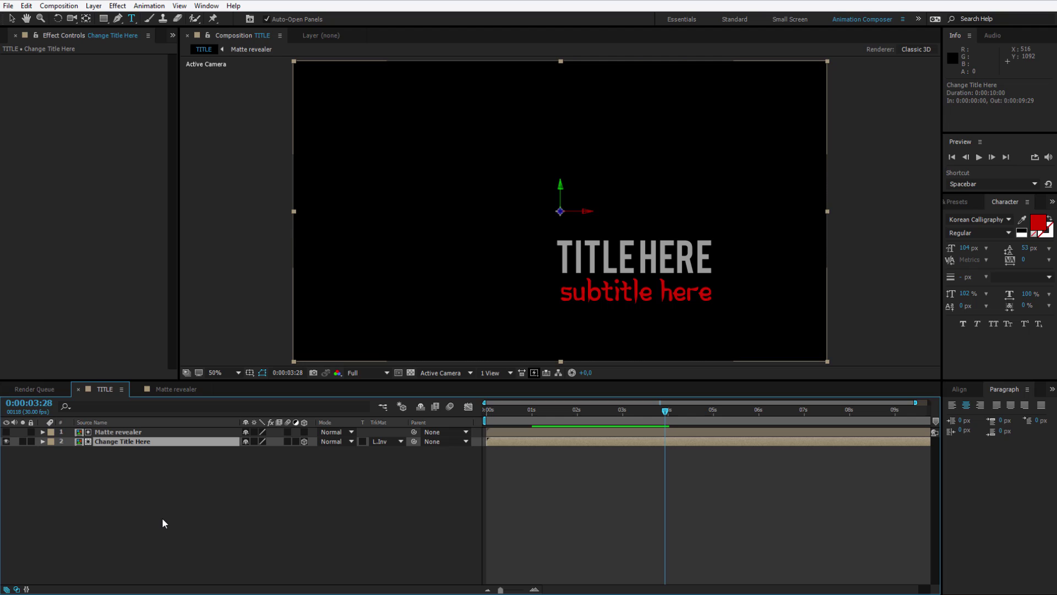
key(p)
click(304, 441)
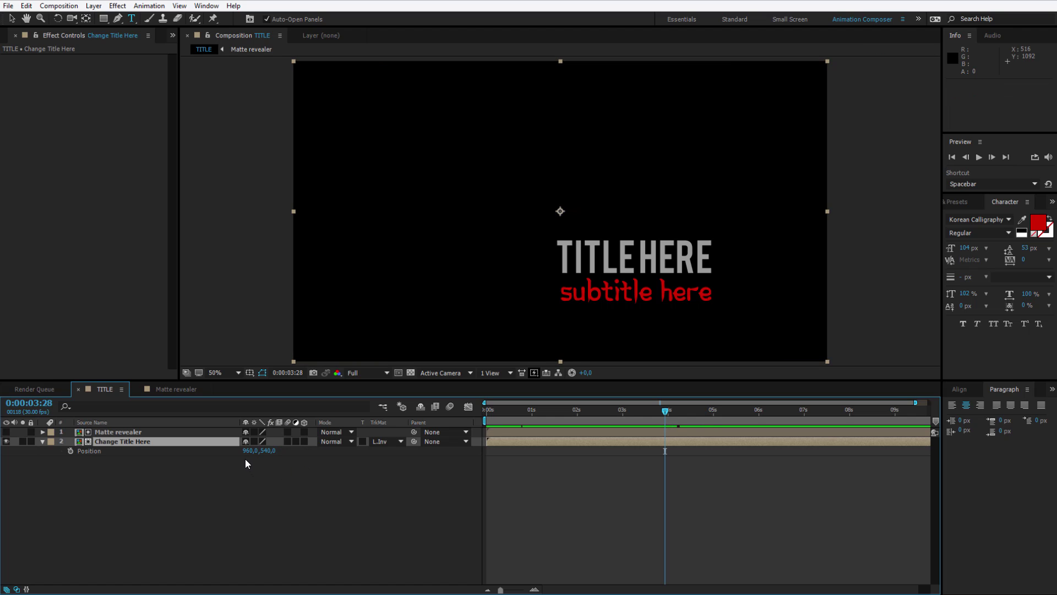
click(304, 442)
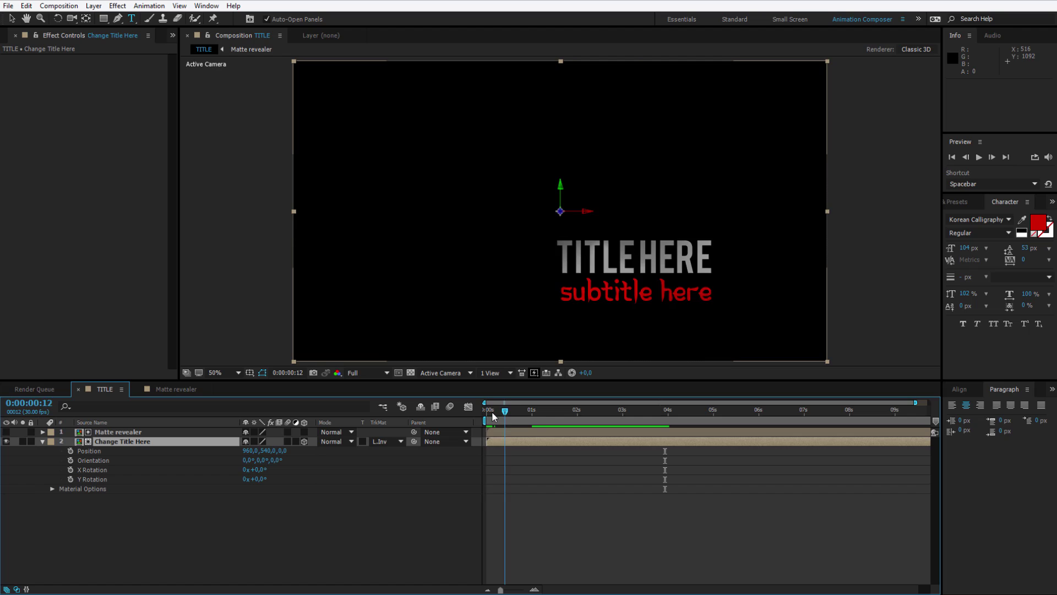
- Set the title's Position Z to -2200 and set a starting Position keyframe
drag(523, 412, 542, 412)
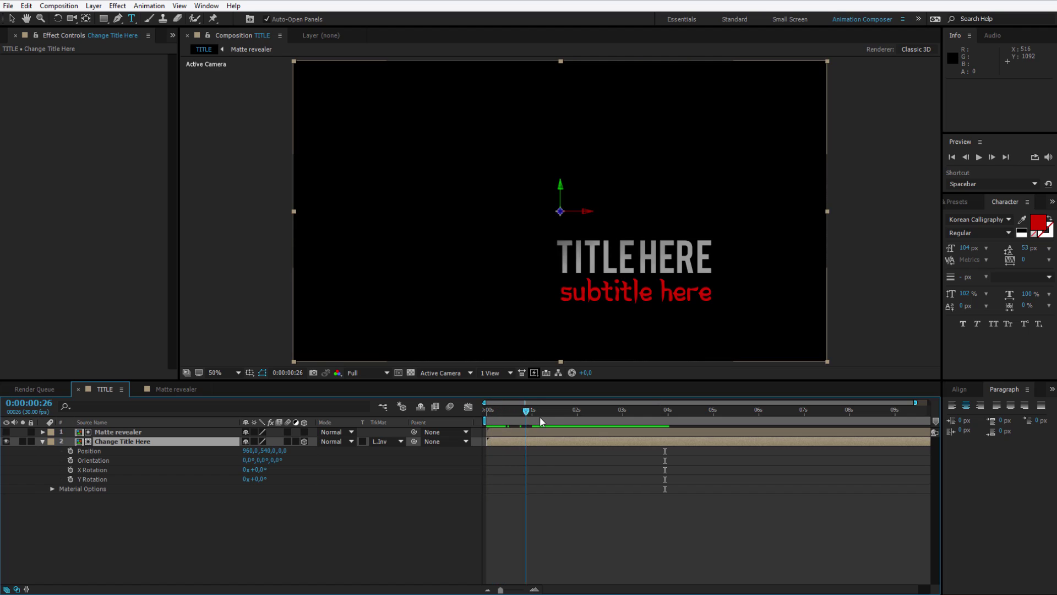
click(282, 451)
text(-2200)
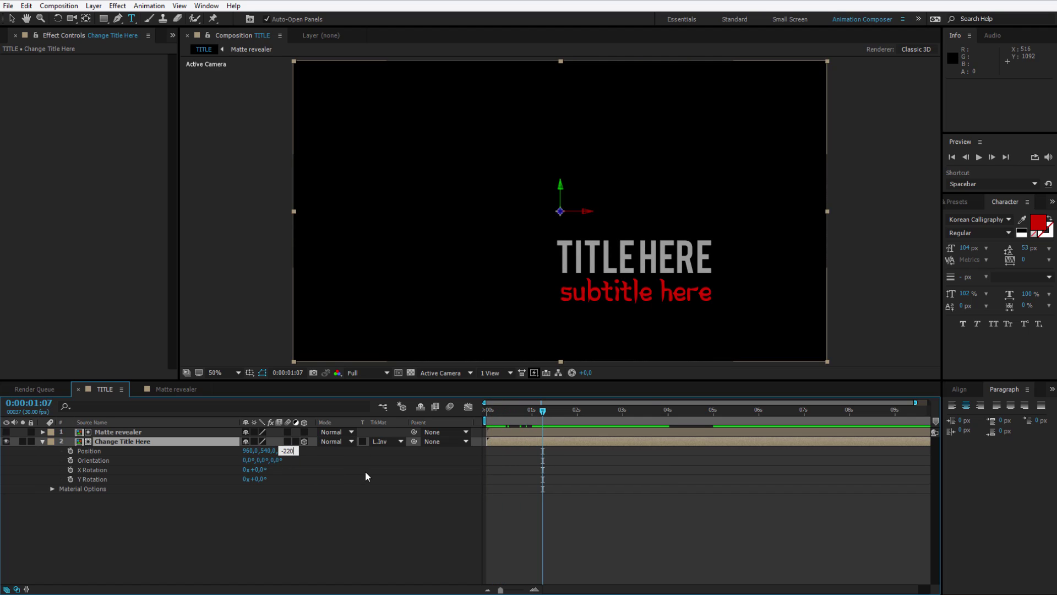
key(Return)
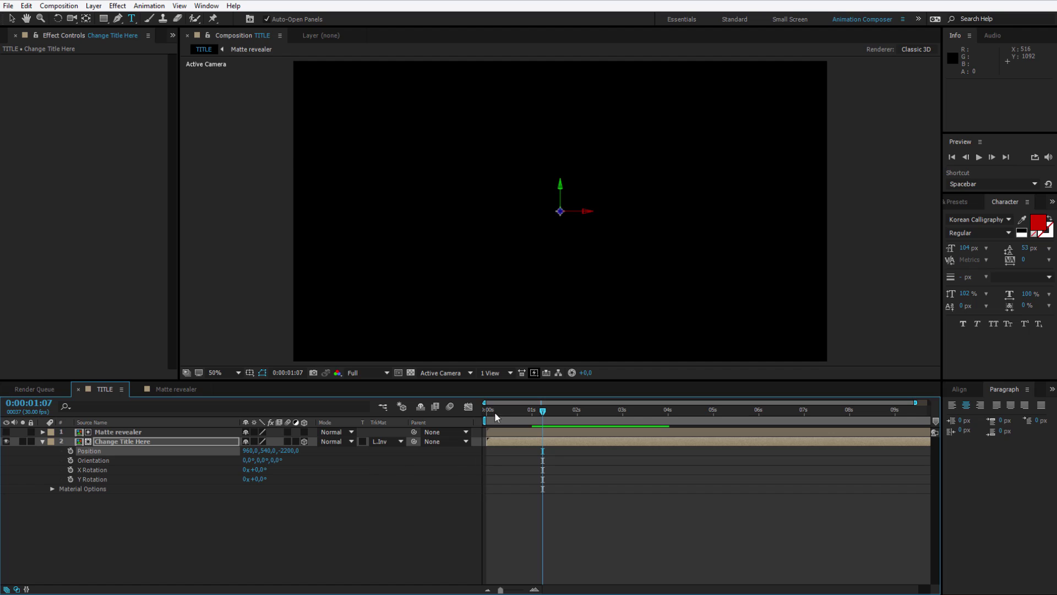
key(comma)
key(comma)
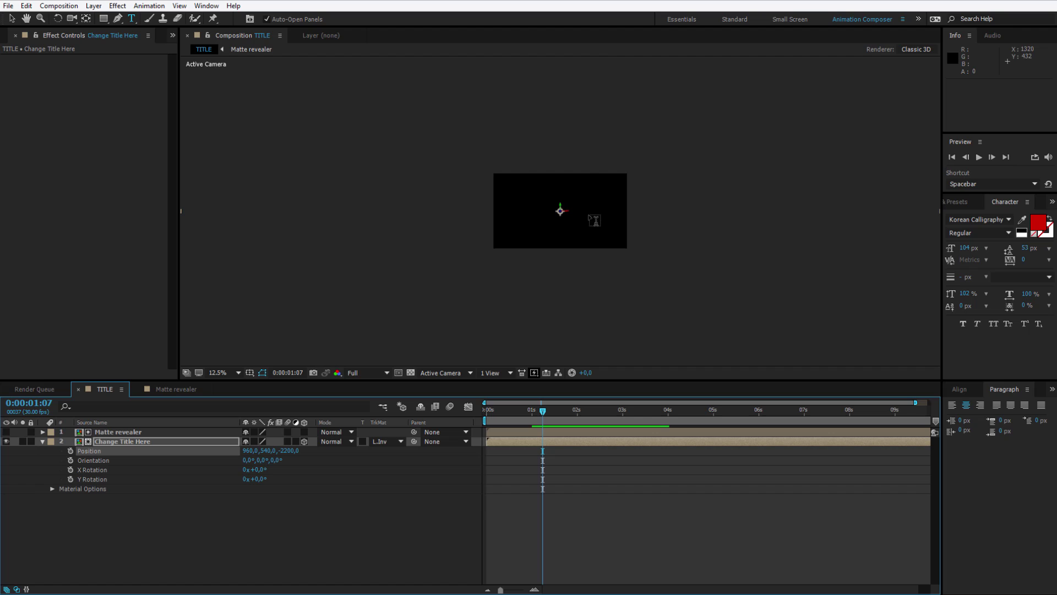
click(72, 450)
- Key Z at 0 around 0:00:02:06, shift both keyframes to the comp start, and preview
drag(544, 412, 587, 412)
click(289, 450)
text(0)
key(Return)
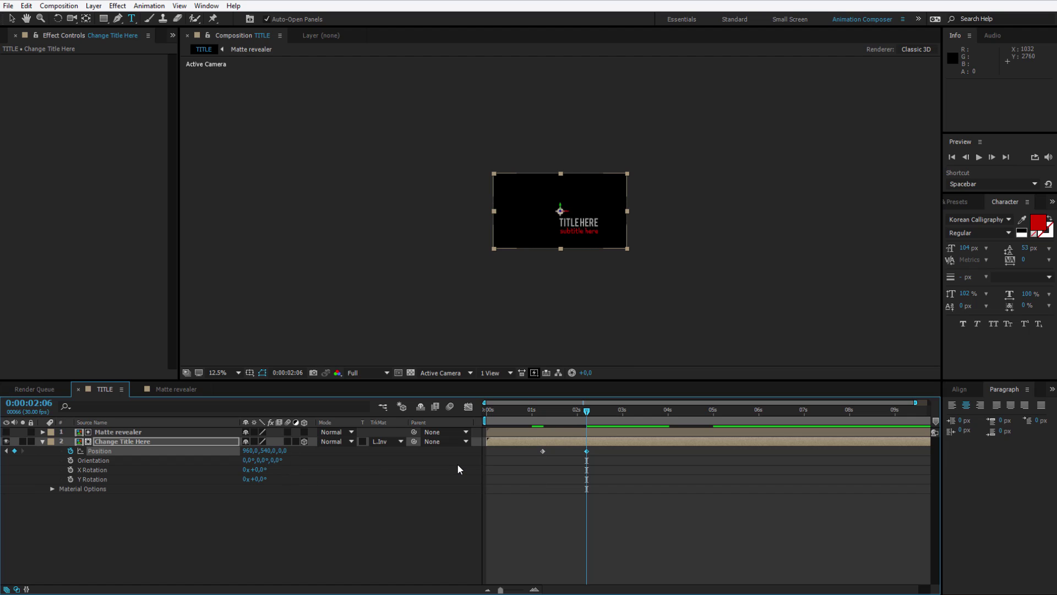
drag(653, 485, 487, 451)
drag(487, 411, 472, 412)
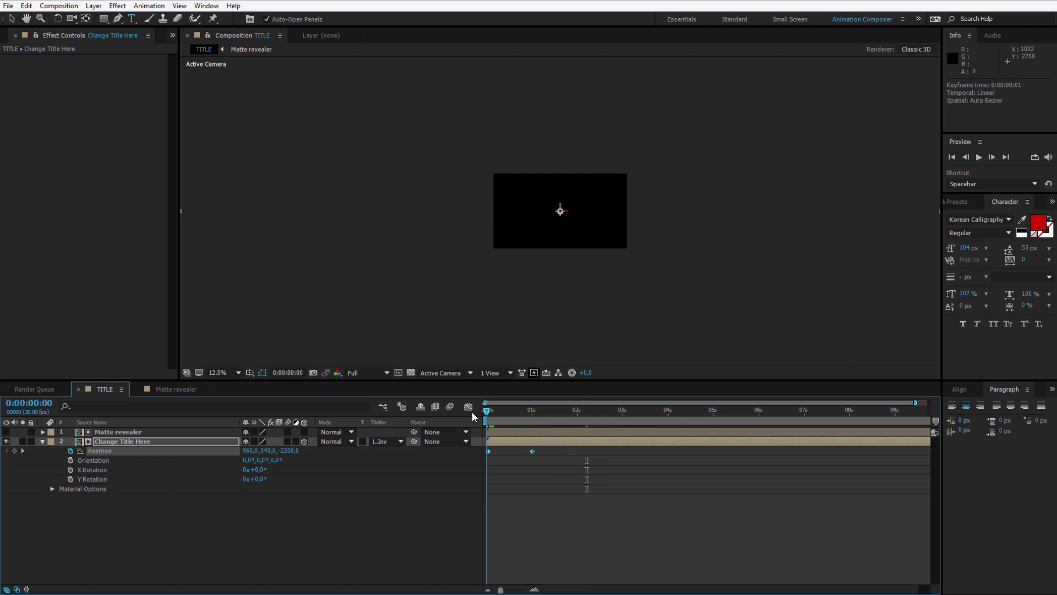
key(space)
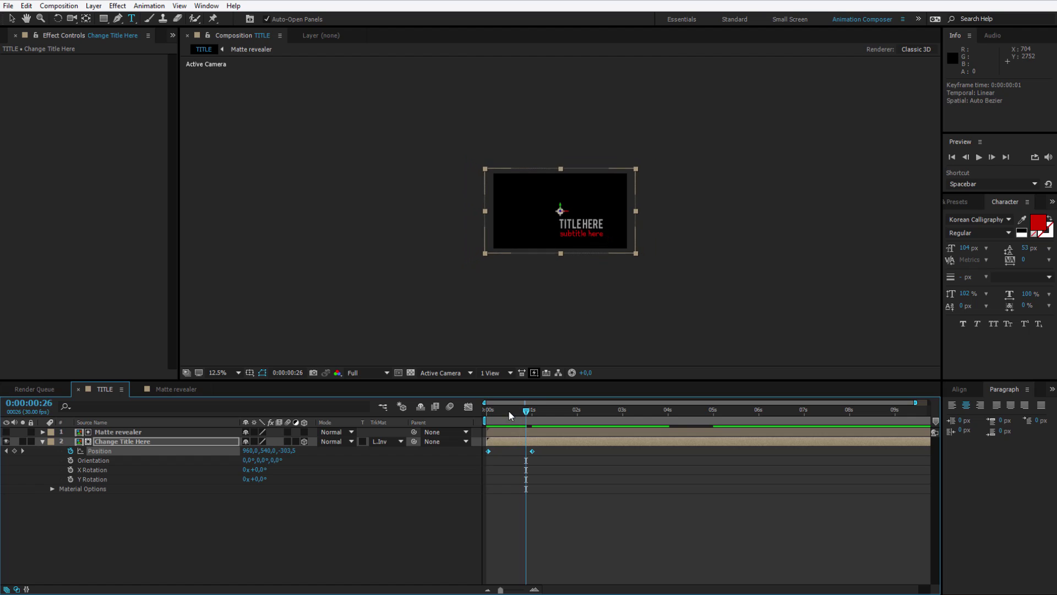
- Speed up the fly-in by moving the end keyframe to about 0:00:00:20, then preview
key(space)
click(546, 481)
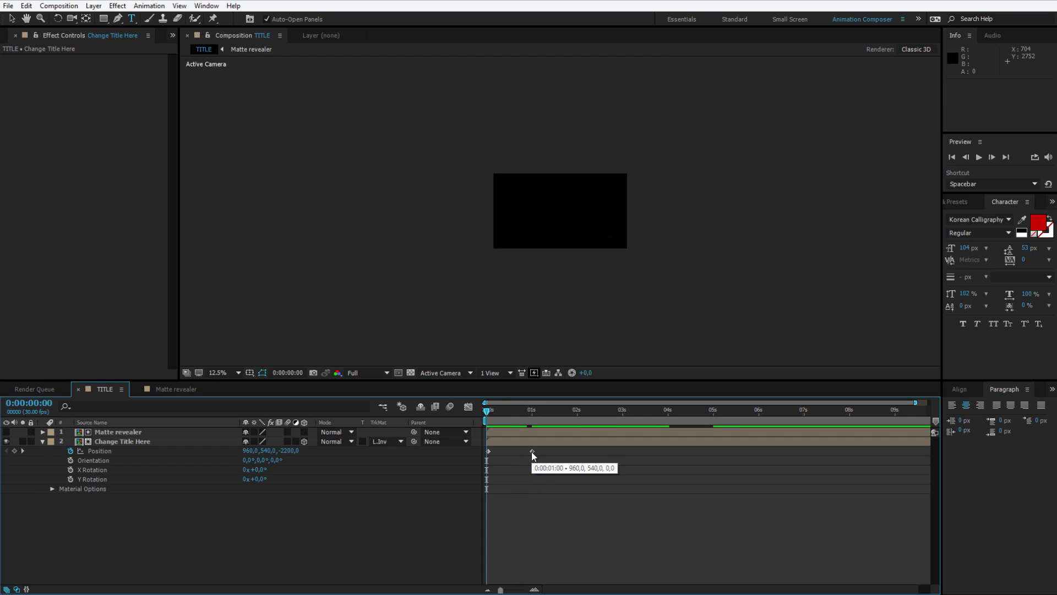
drag(532, 451, 517, 451)
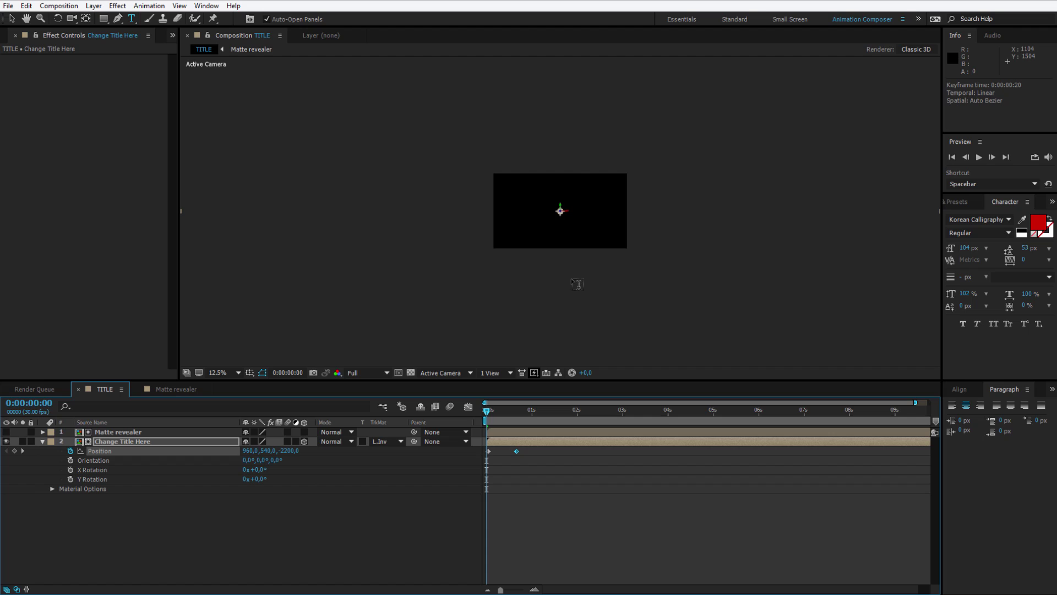
key(space)
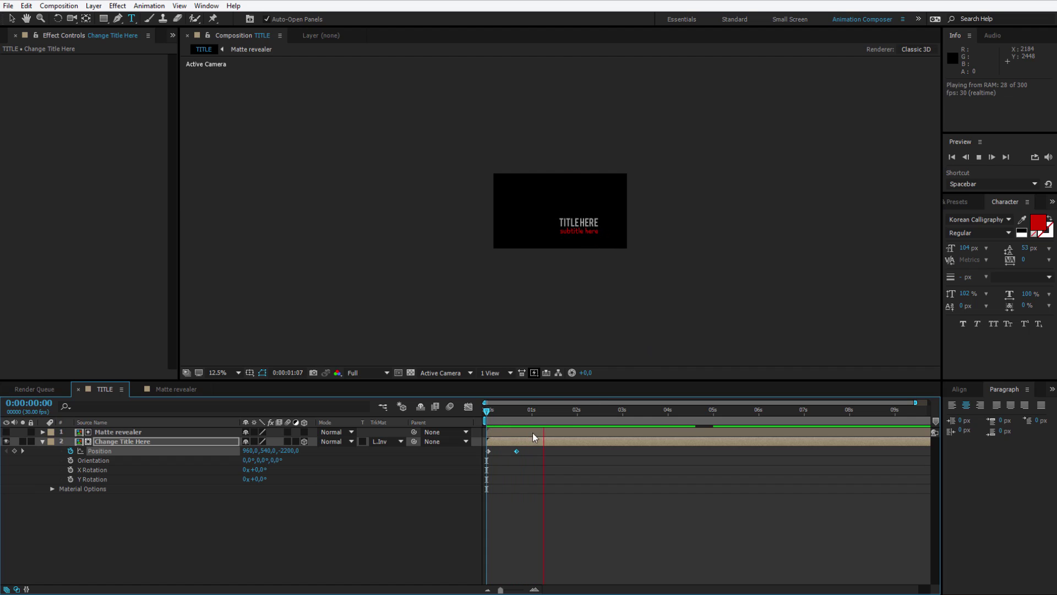
mouse_move(521, 412)
mouse_down()
mouse_move(530, 411)
mouse_move(520, 415)
mouse_up()
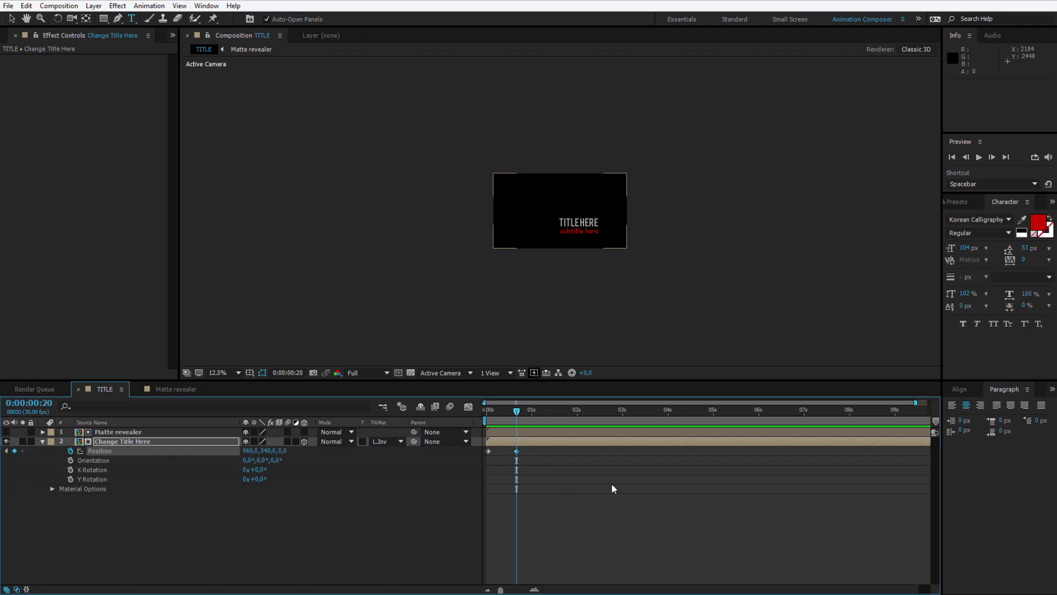
- Apply Easy Ease In to the frame-20 keyframes and preview the decelerating fly-in
drag(614, 485, 468, 452)
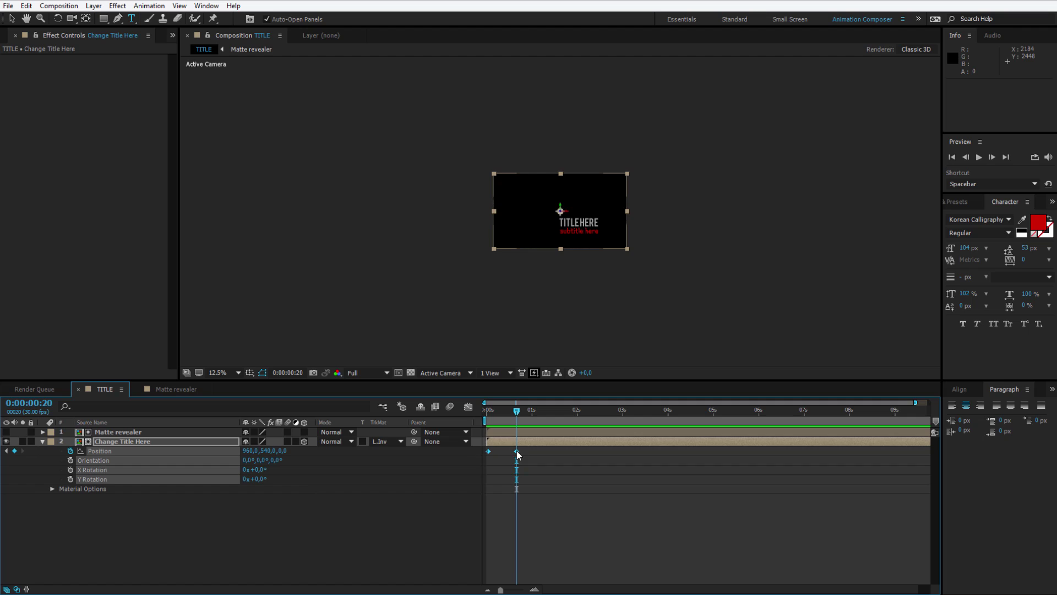
click(538, 460)
click(517, 460)
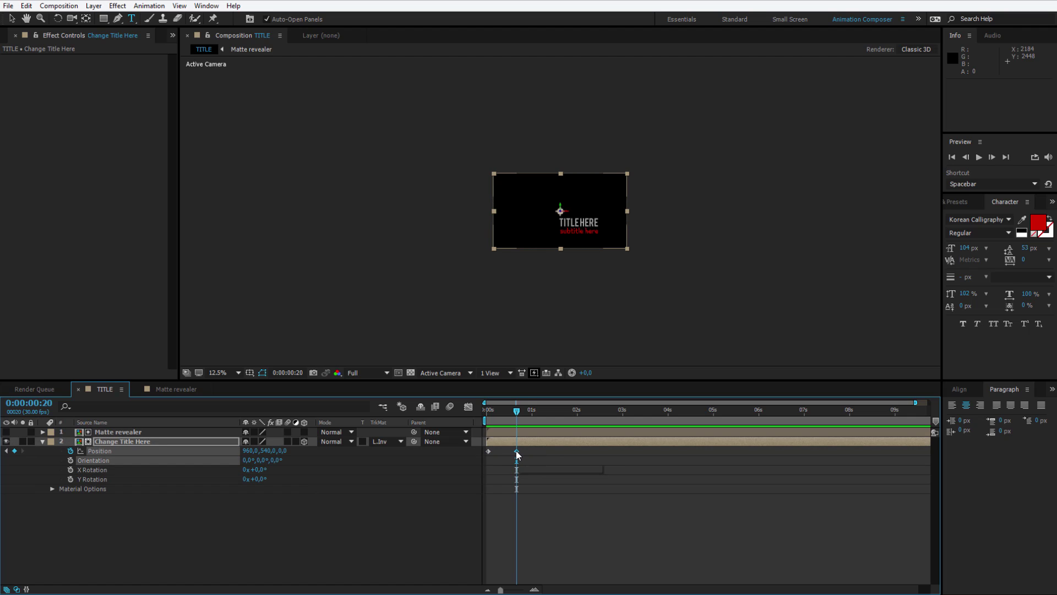
right_click(518, 454)
mouse_move(578, 588)
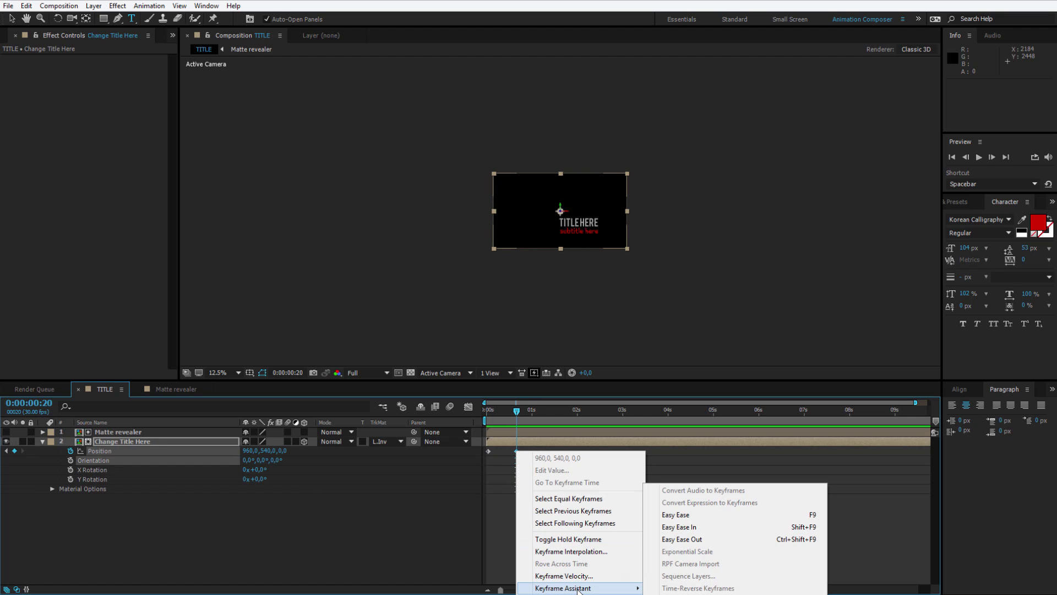
click(699, 515)
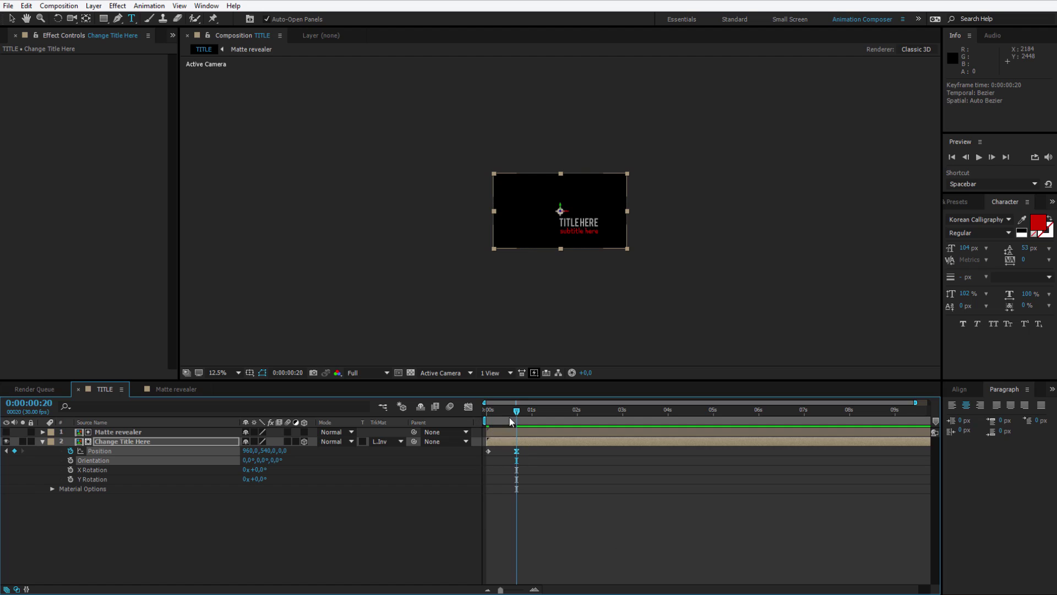
key(space)
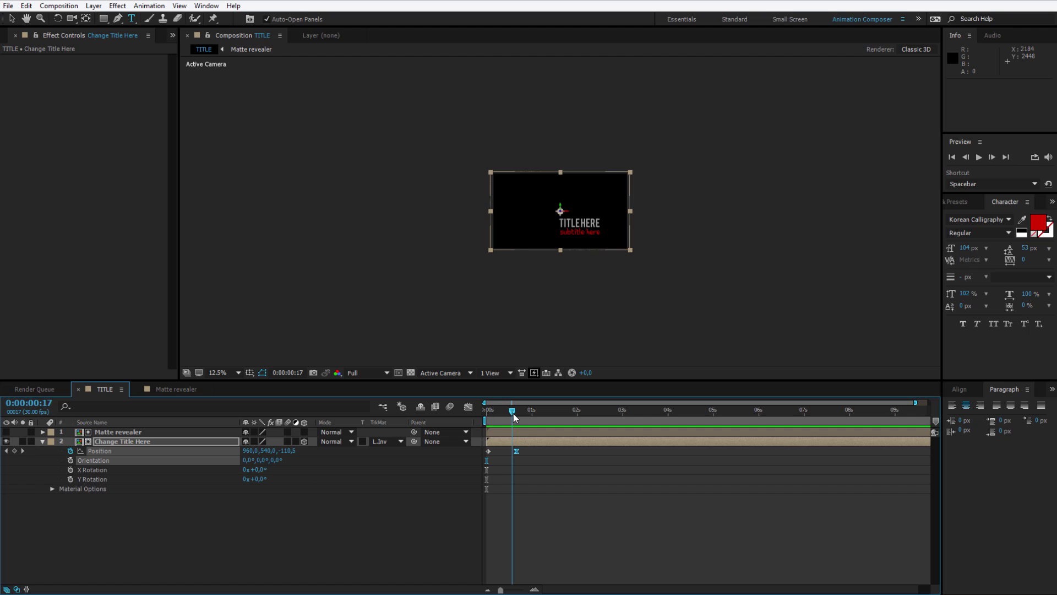
key(space)
drag(556, 487, 465, 449)
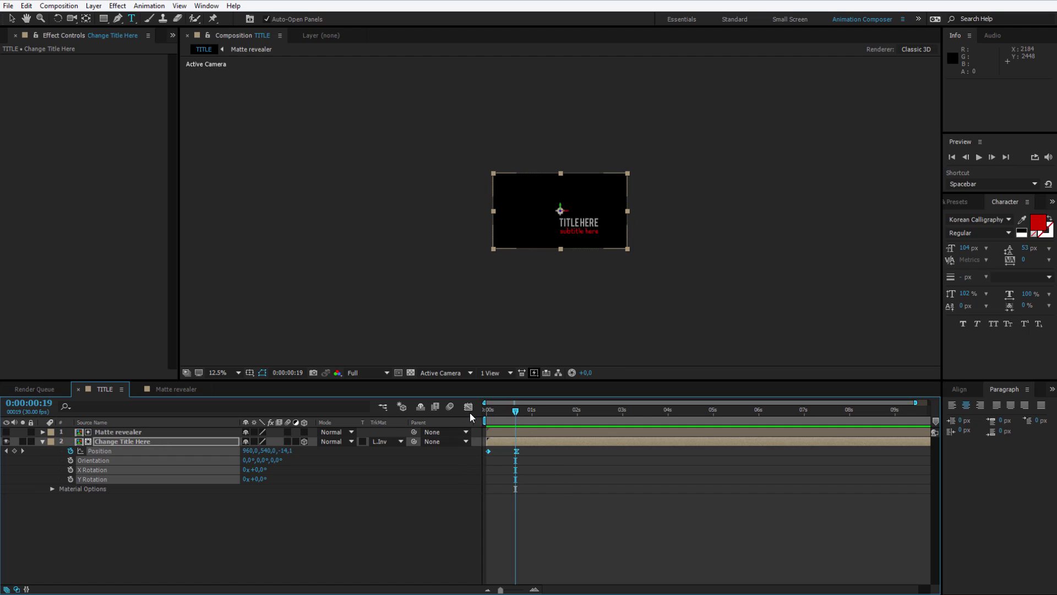
- In the Graph Editor, steepen the Position speed curve into the frame-20 keyframe, then return to 0:00
click(468, 407)
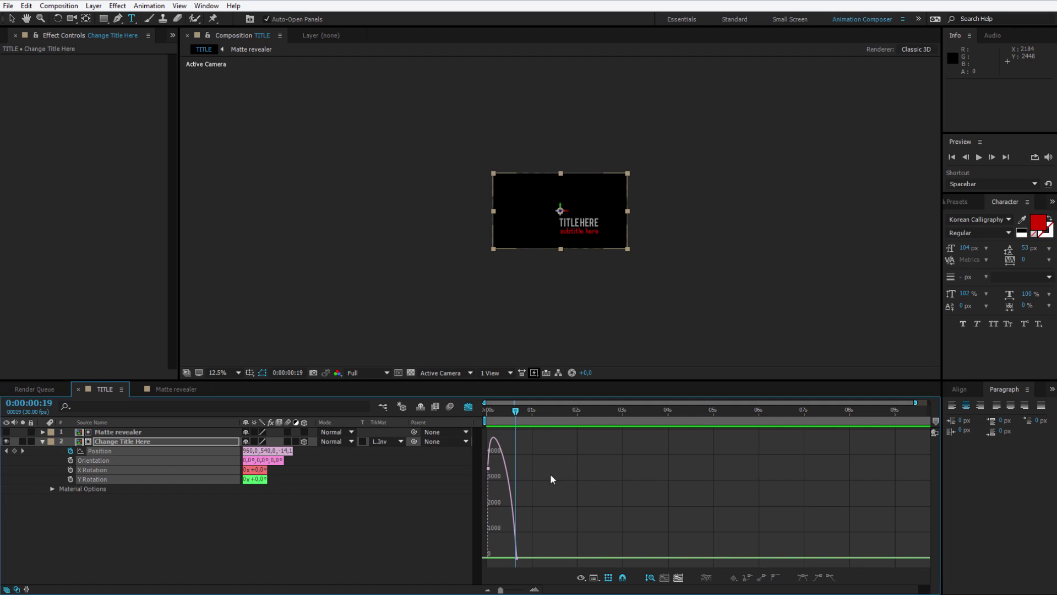
click(468, 407)
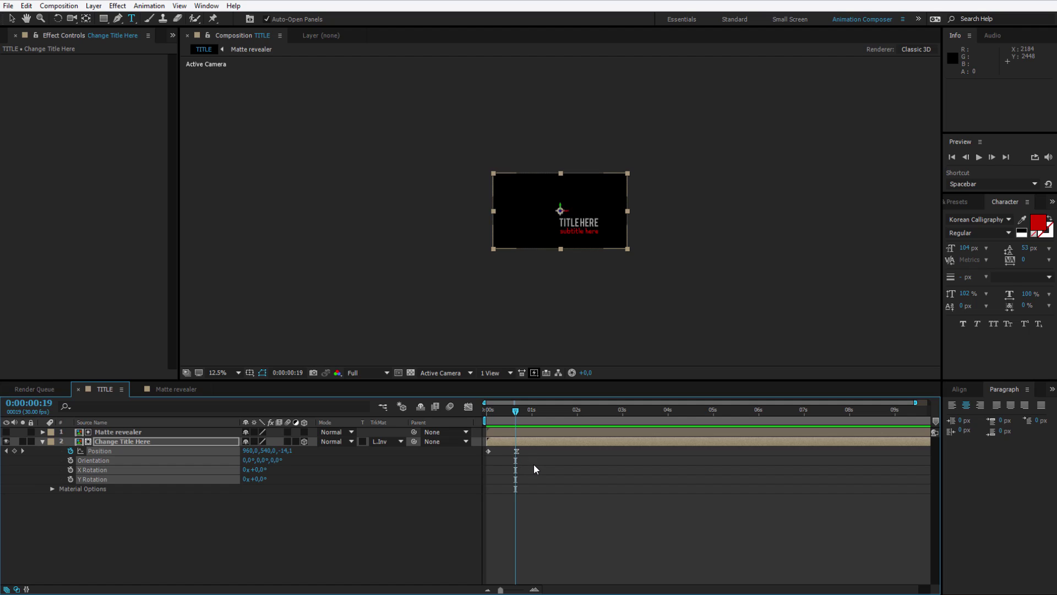
scroll(617, 330, up, 2)
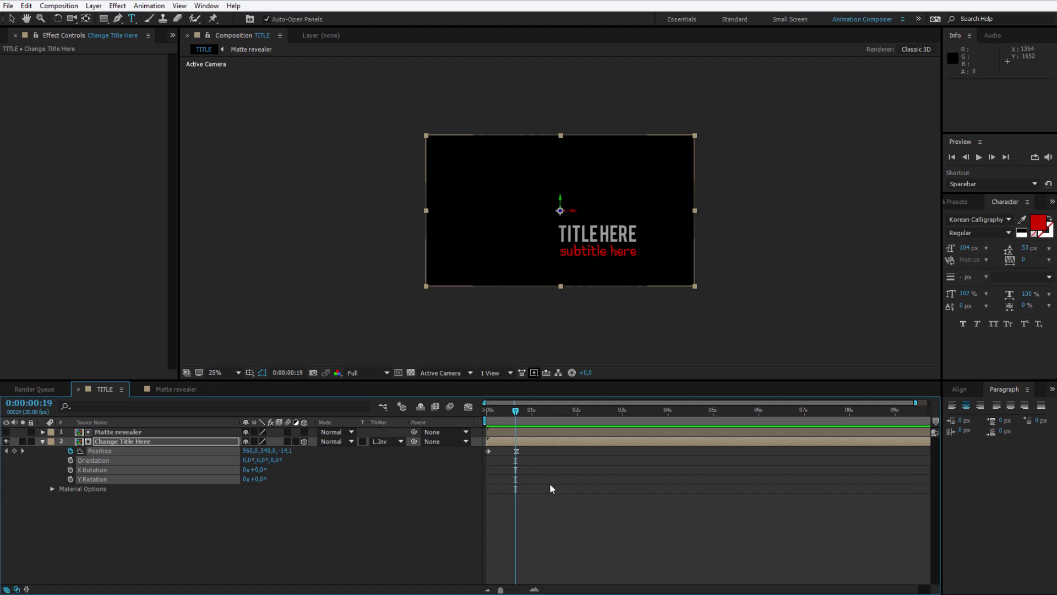
drag(549, 483, 486, 455)
click(468, 407)
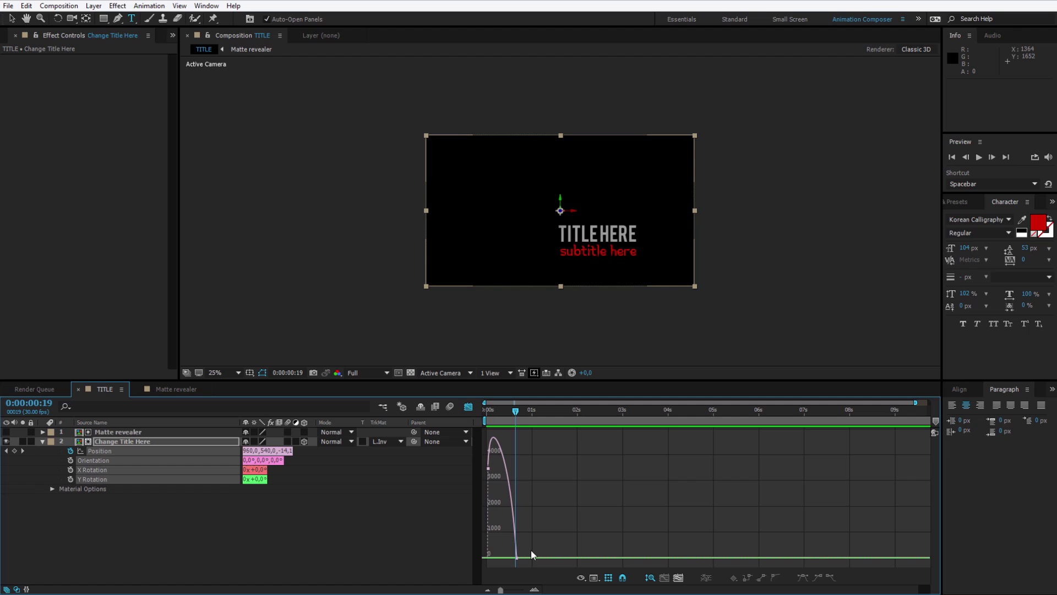
drag(510, 560, 503, 558)
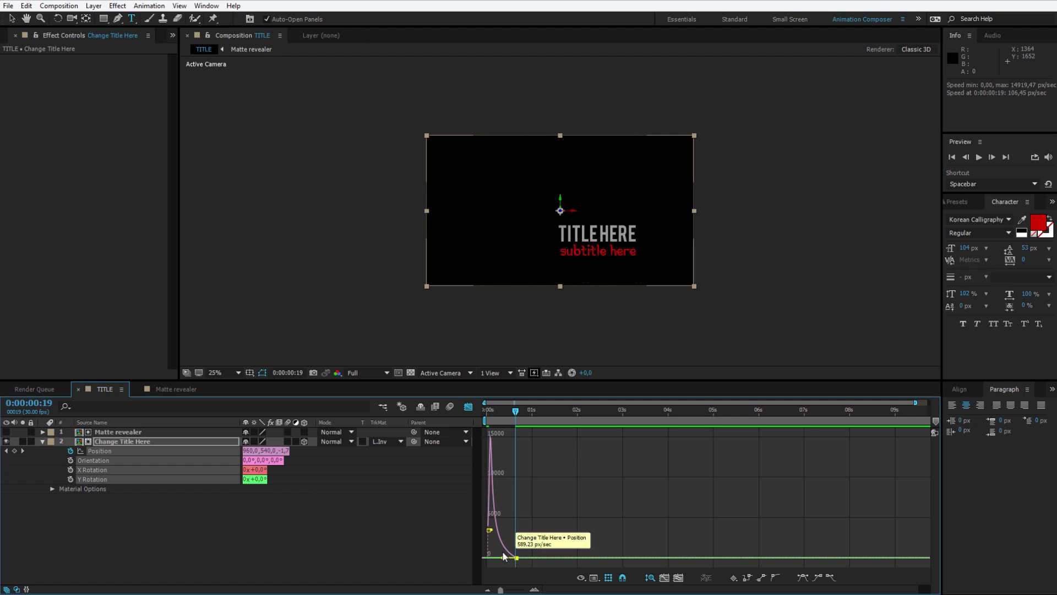
mouse_move(488, 550)
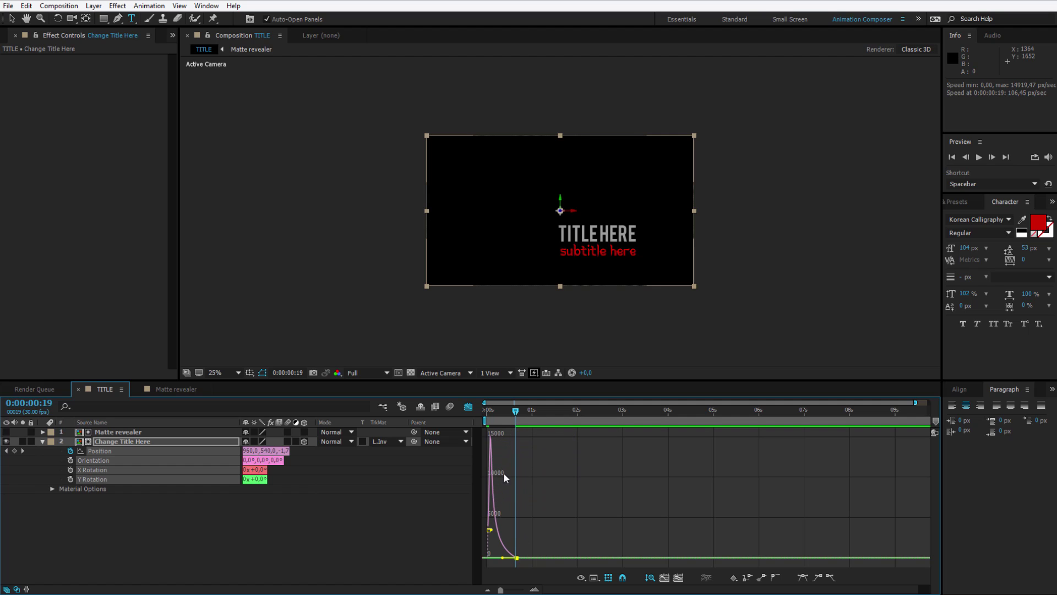
click(469, 406)
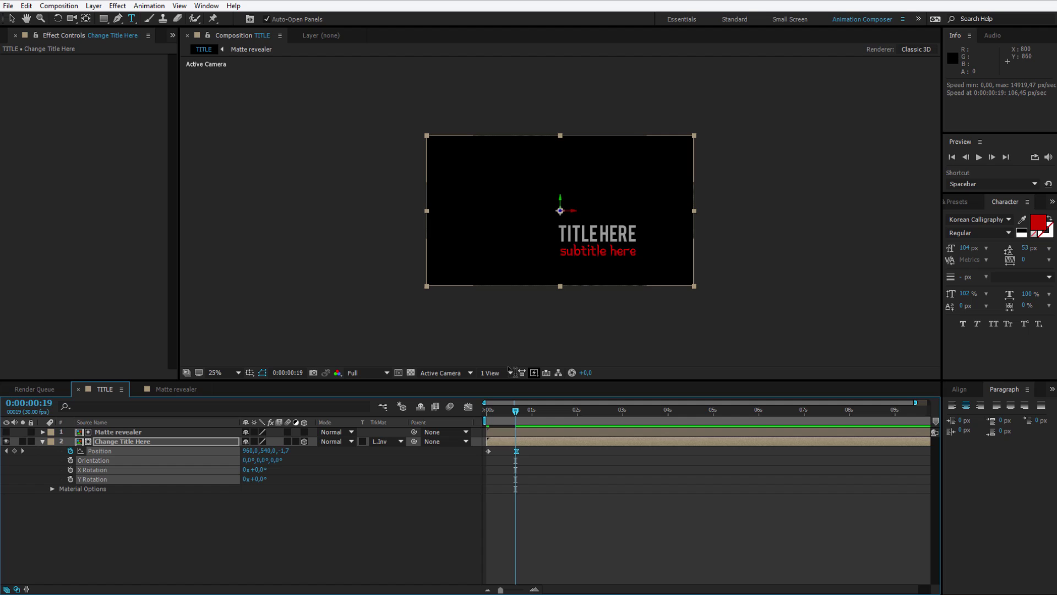
drag(515, 413, 415, 408)
click(434, 563)
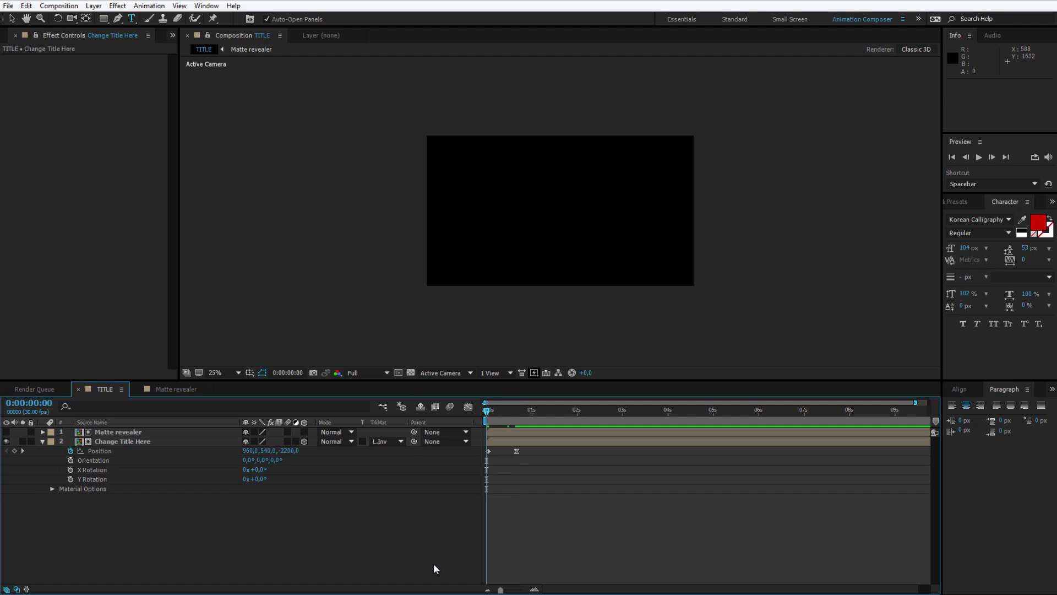
- Review the fly-in, then copy both Position keyframes and paste them at 0:00:04:15
key(space)
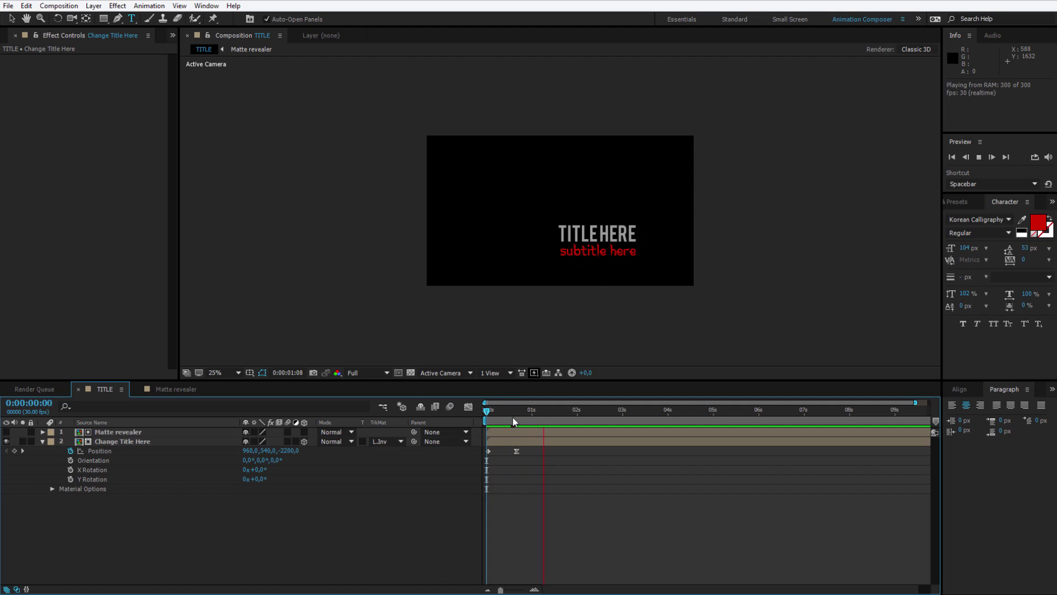
click(495, 411)
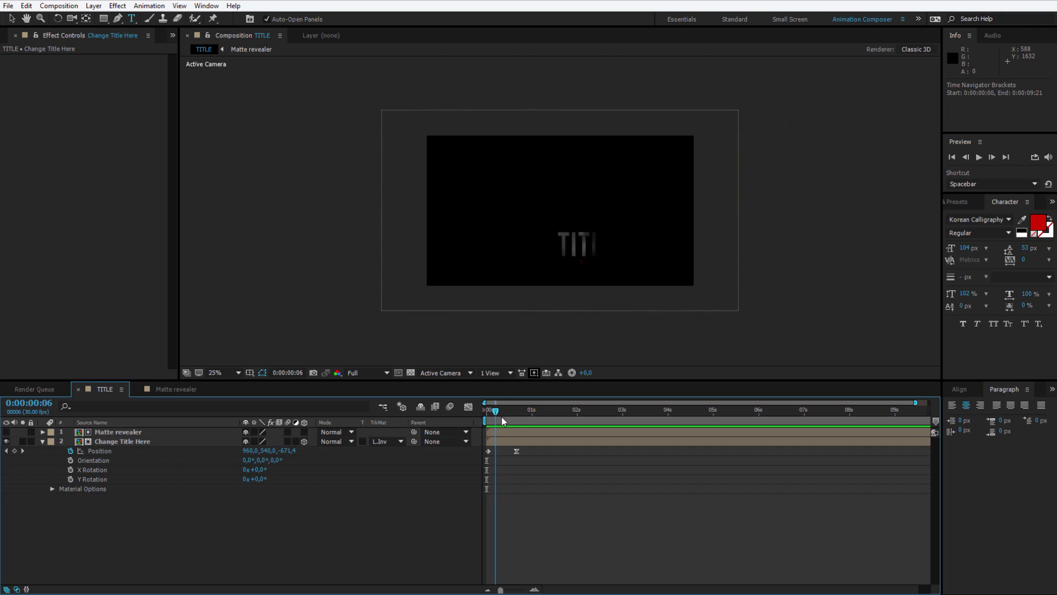
drag(501, 419, 687, 409)
drag(561, 483, 475, 451)
key(ctrl+c)
mouse_move(686, 410)
mouse_down()
mouse_move(672, 412)
mouse_move(691, 413)
mouse_up()
key(ctrl+v)
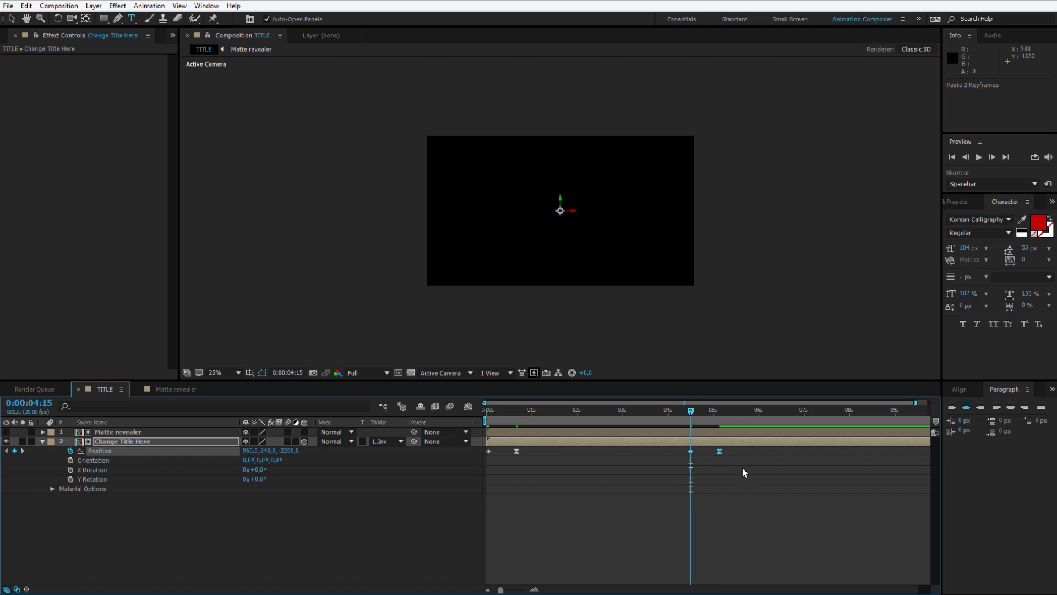
drag(743, 468, 692, 451)
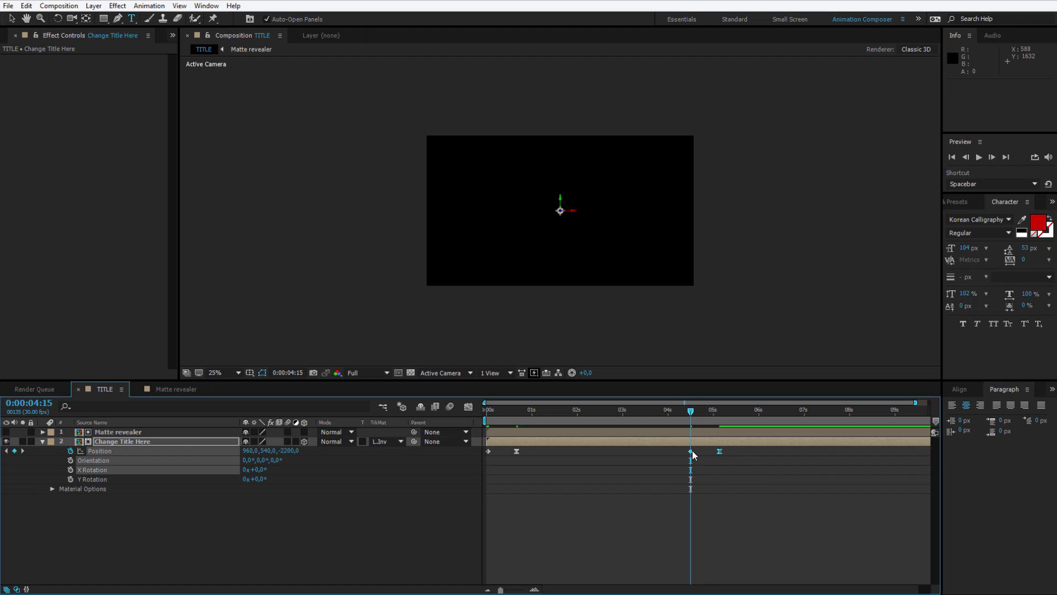
- Time-reverse the pasted Position keyframes and preview the resulting fly-out
right_click(692, 451)
mouse_move(760, 587)
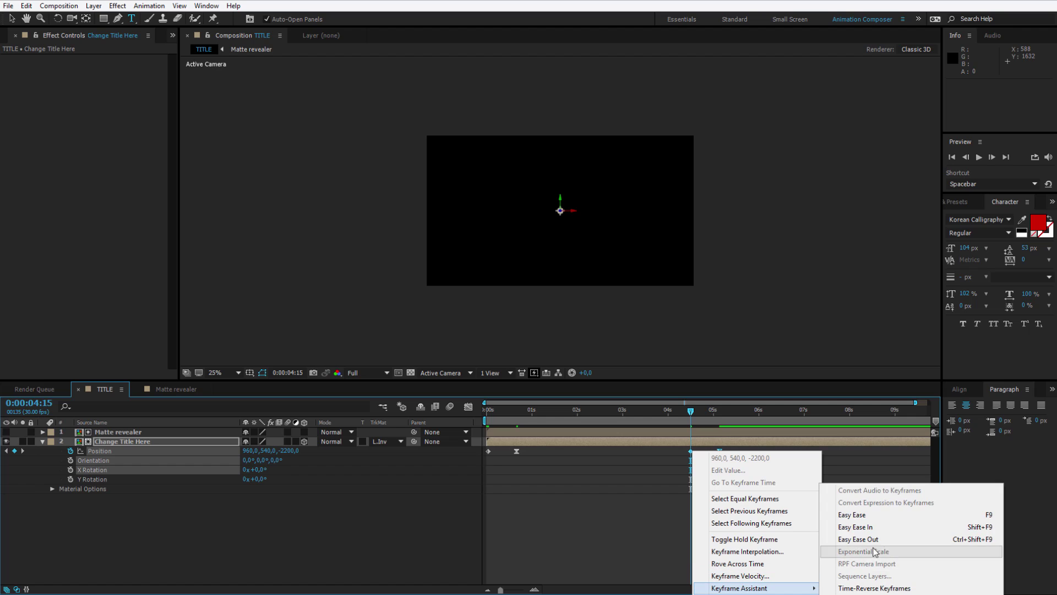
click(875, 588)
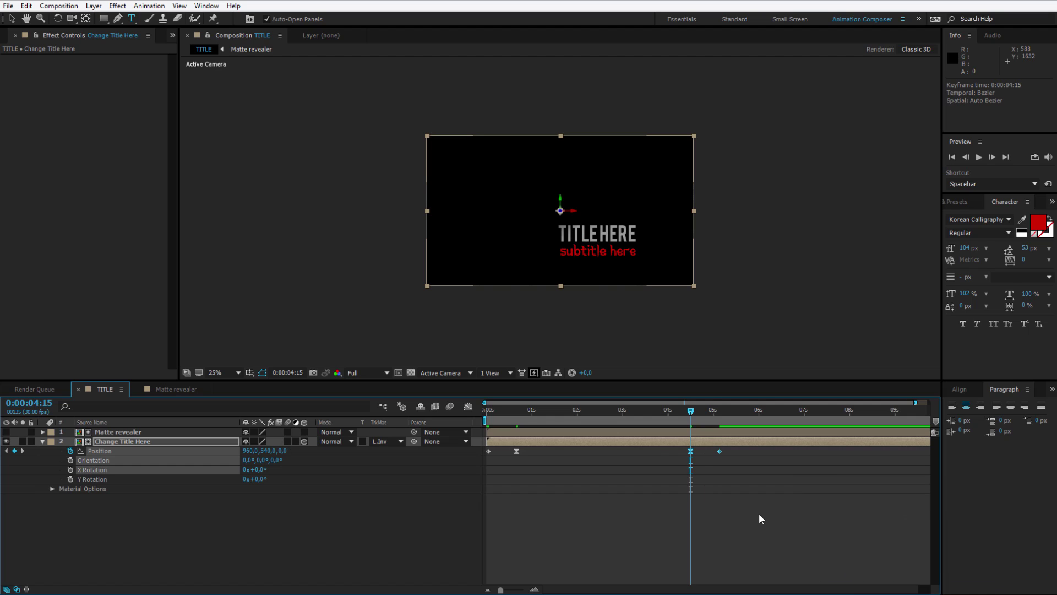
click(683, 410)
key(space)
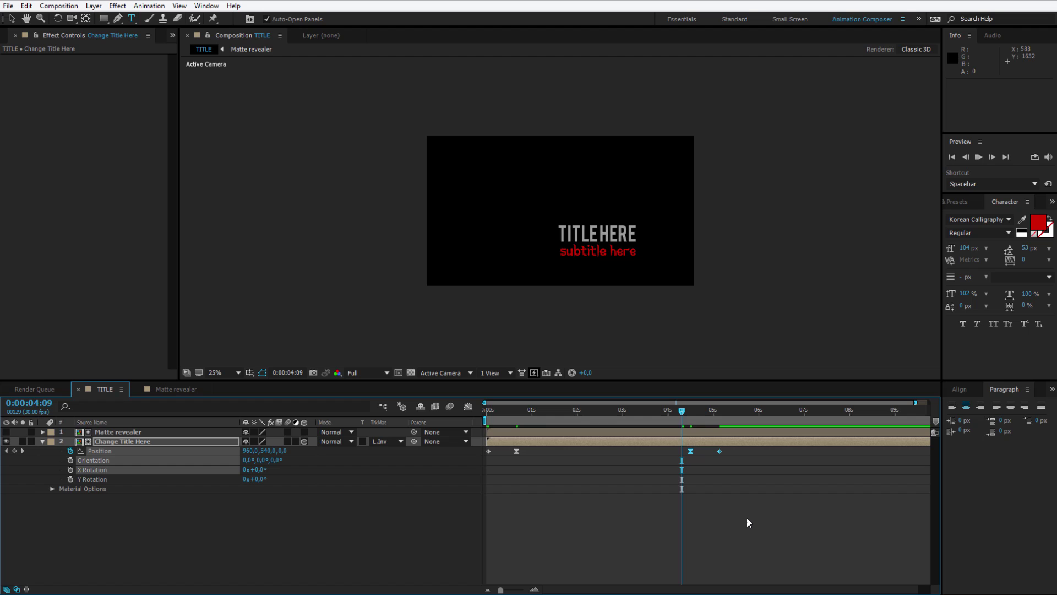
key(space)
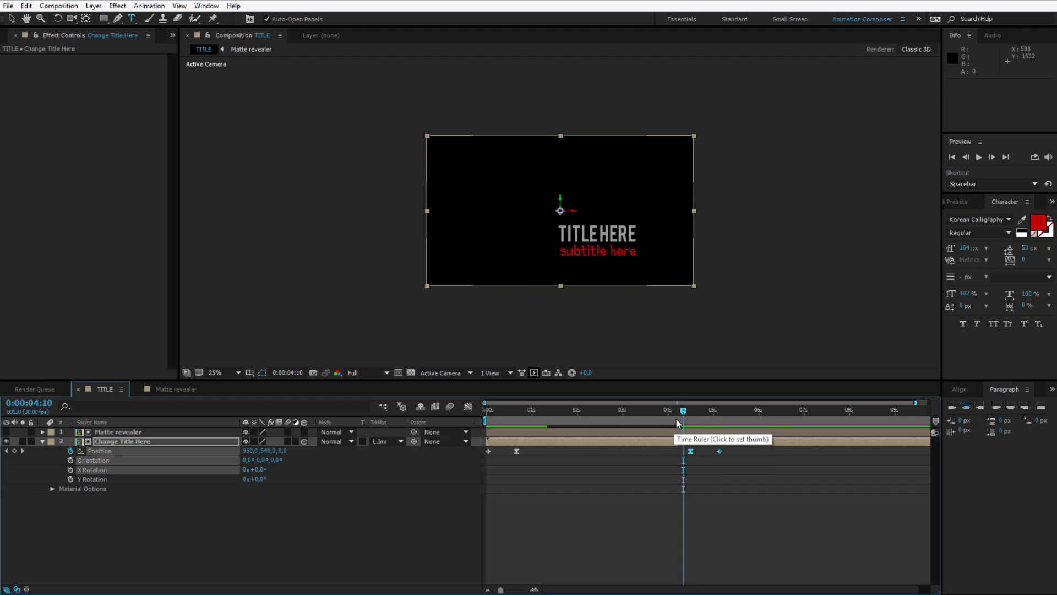
drag(683, 414, 687, 457)
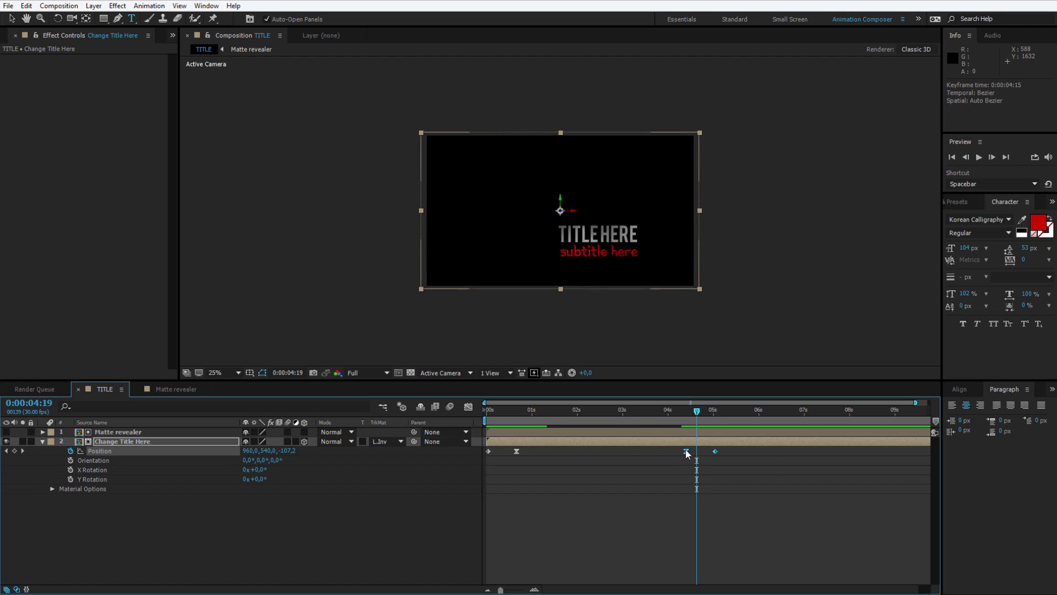
- Nudge the fly-out keyframes a few frames earlier to start at 0:00:04:10 and preview
click(679, 419)
drag(679, 419, 684, 453)
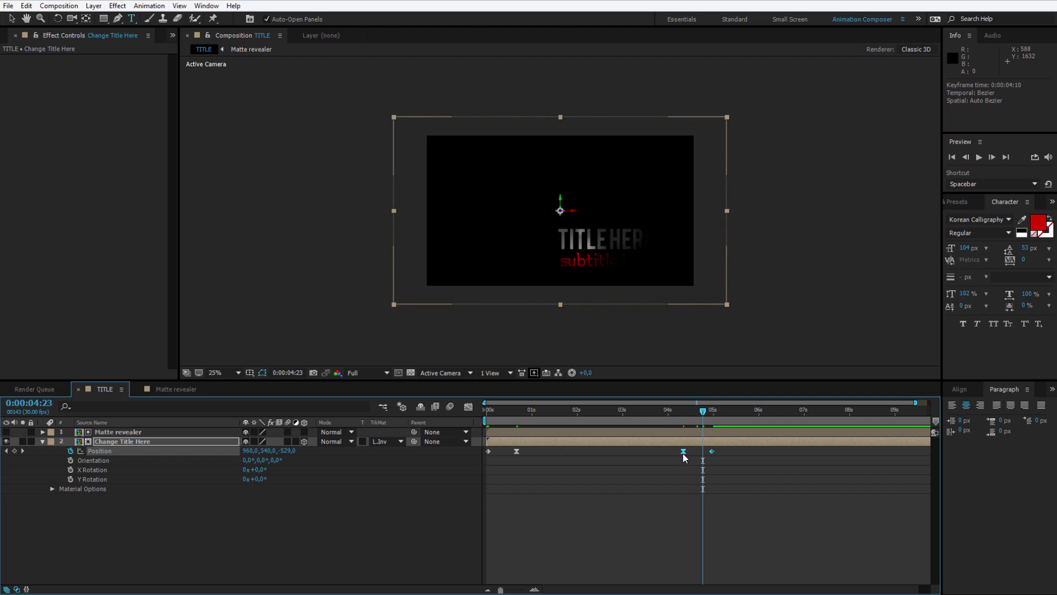
key(space)
click(703, 506)
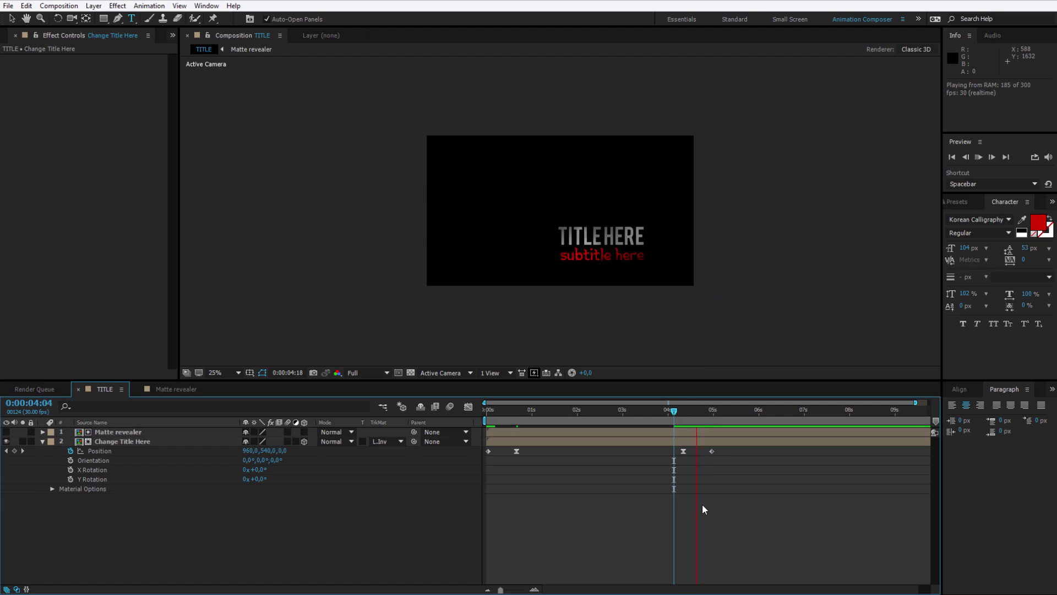
key(space)
key(space)
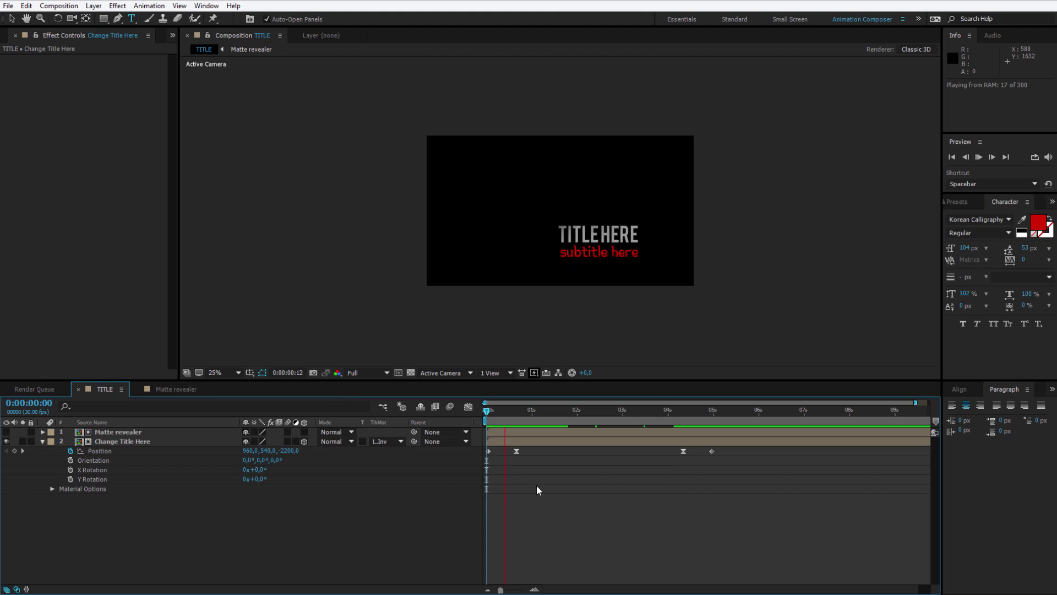